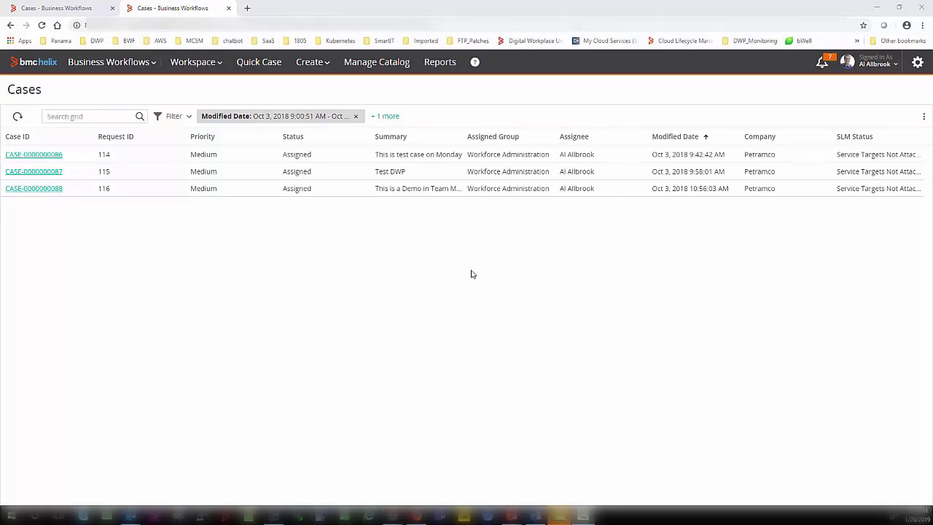
From Manage Catalog, open Service Options for the published Employee_Onboarding service
left_click(379, 67)
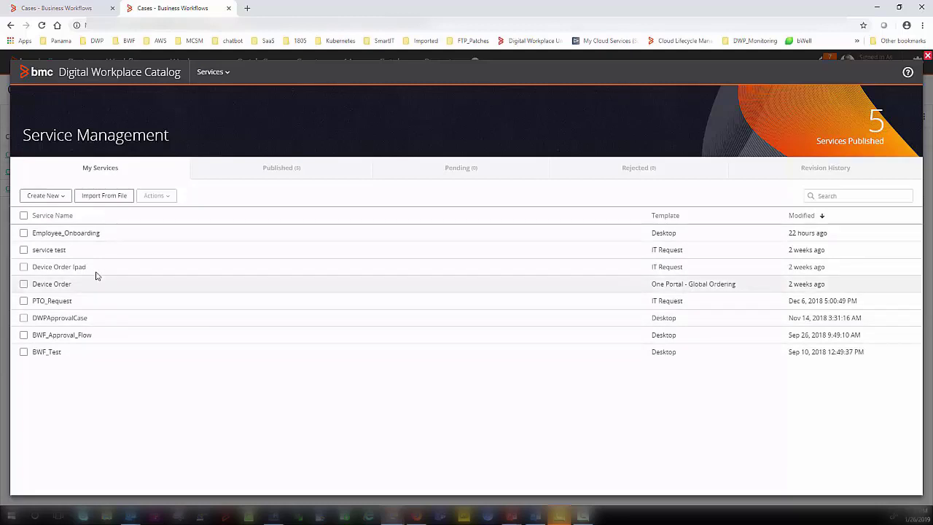
left_click(83, 239)
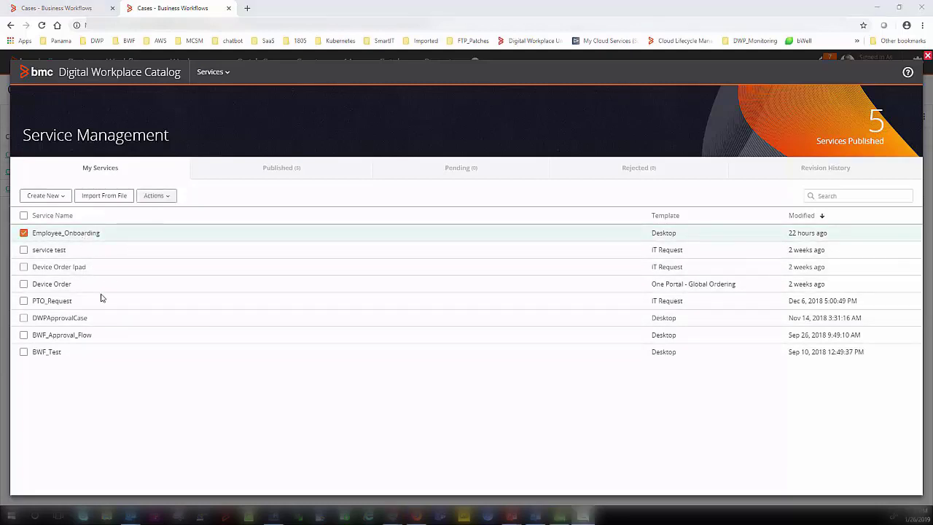
left_click(164, 202)
left_click(155, 214)
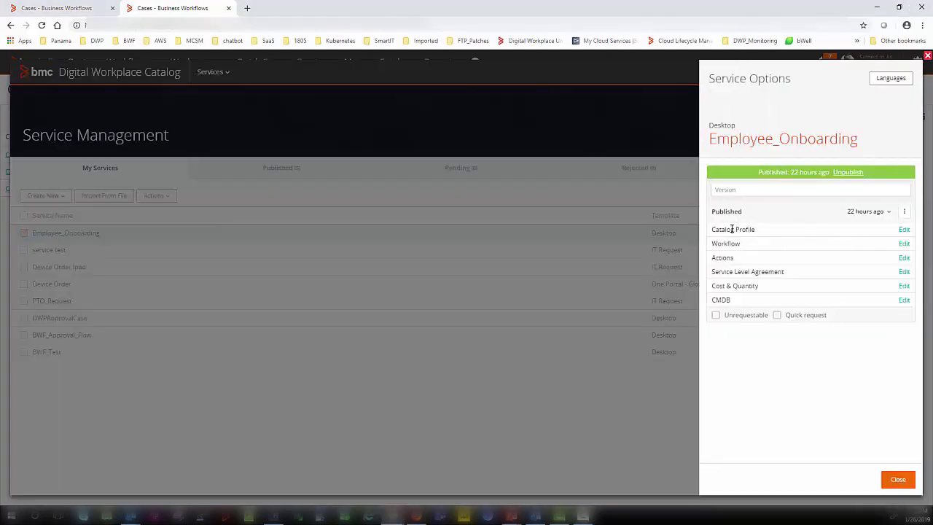
Add the tag 'Employee' to Employee_Onboarding's catalog profile and save it
left_click(904, 230)
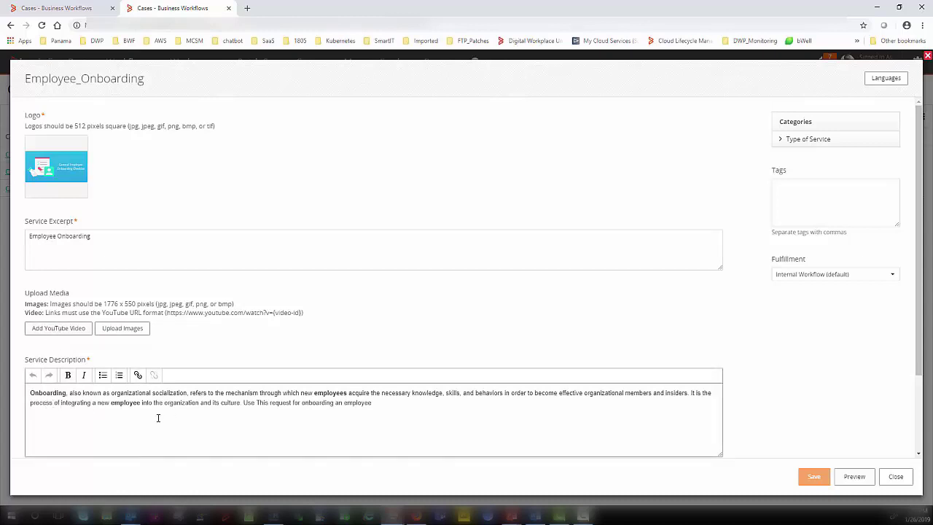
left_click(782, 140)
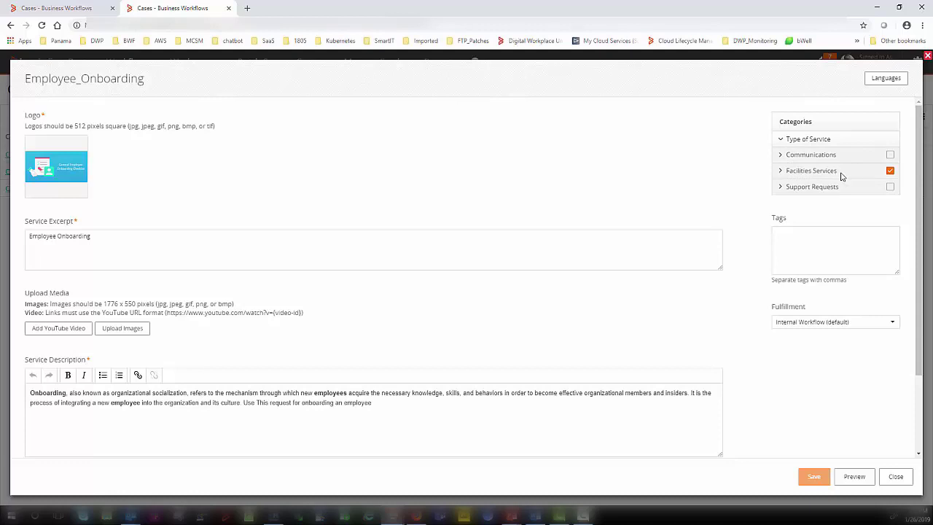
left_click(812, 249)
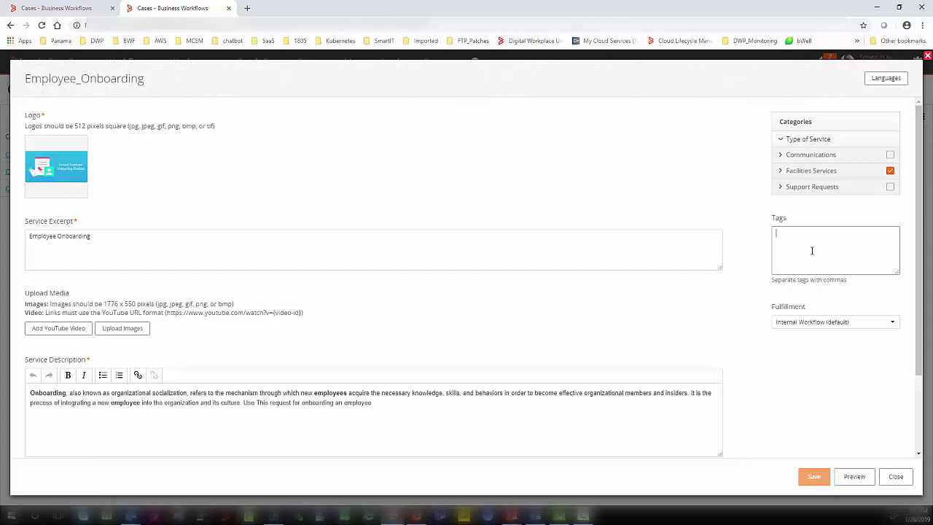
type("Employee")
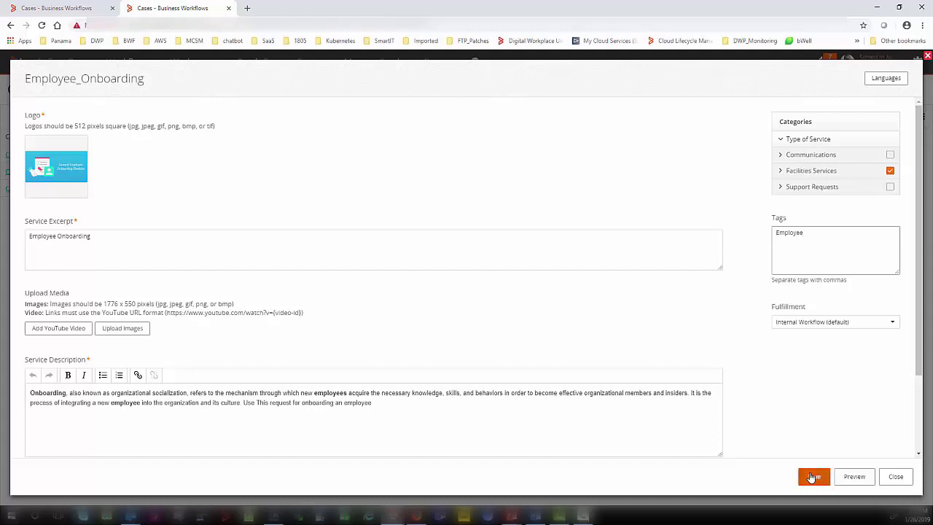
left_click(812, 477)
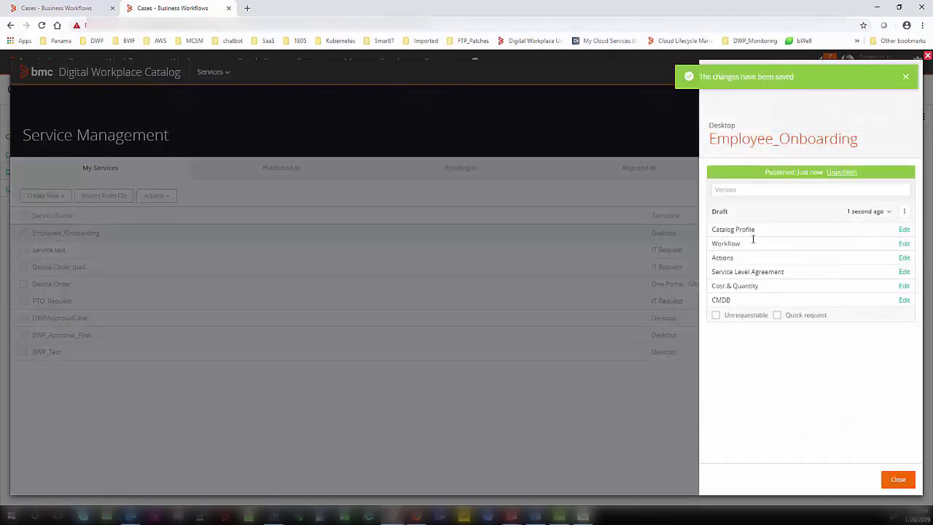
Open the Employee-Onboarding workflow in the designer and search the palette for 'Create Tick'
left_click(904, 244)
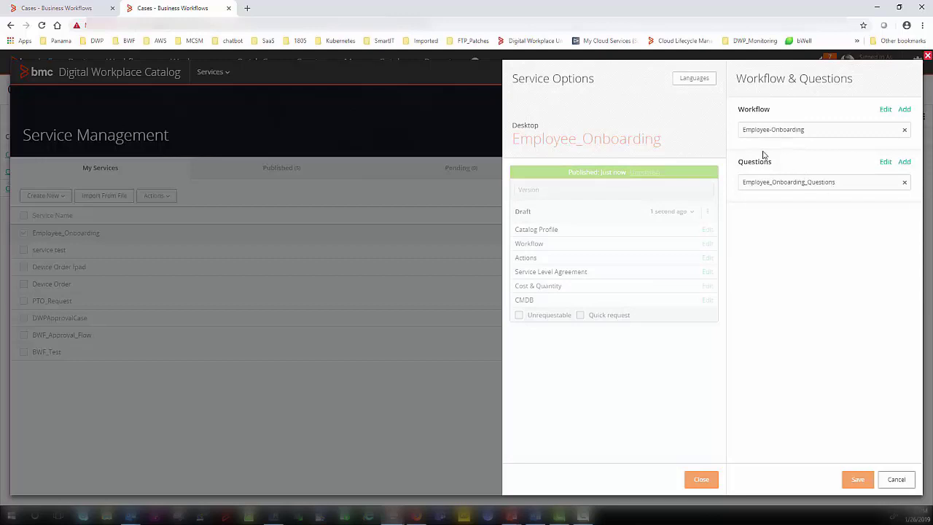
left_click(884, 109)
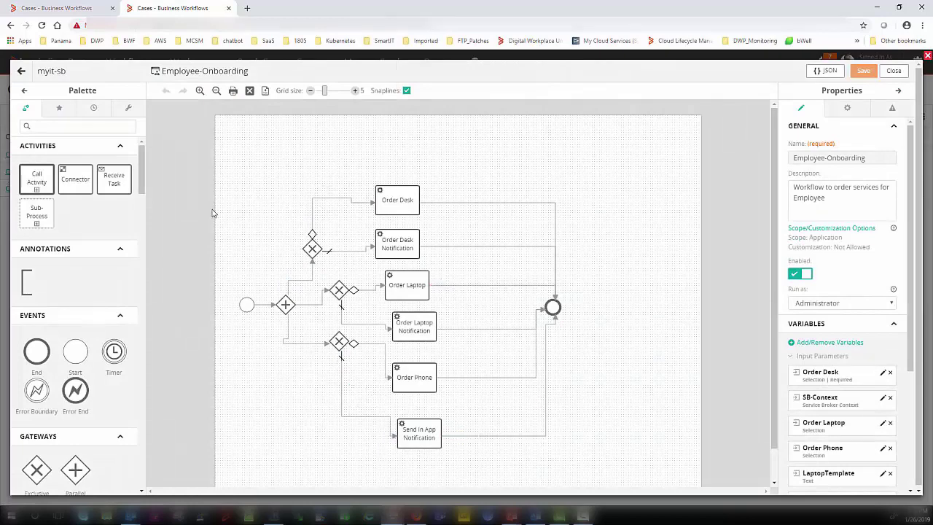
left_click(70, 126)
type("Create")
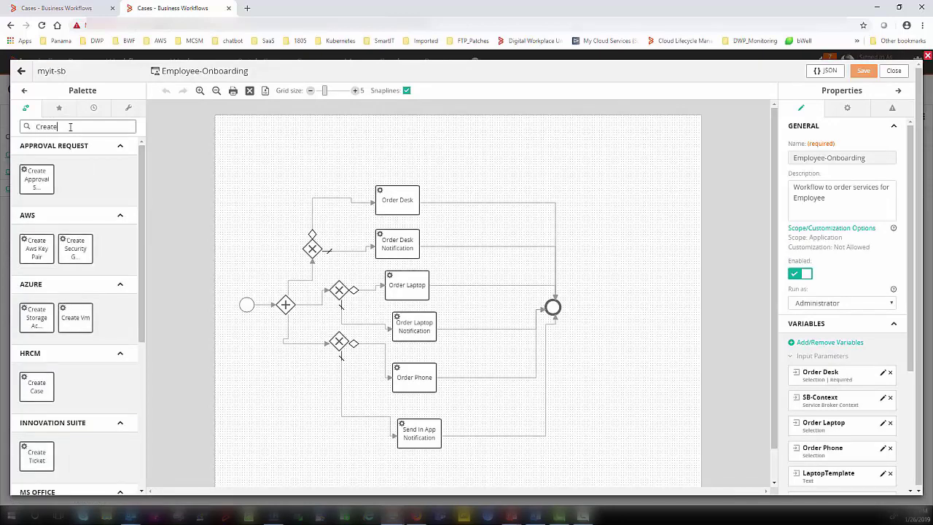
type(" Tick")
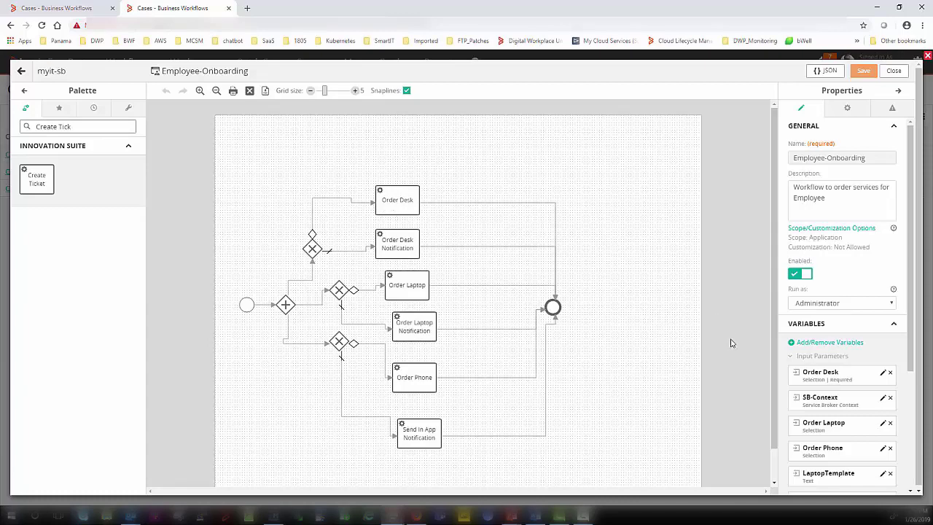
scroll(887, 392, "down", 1)
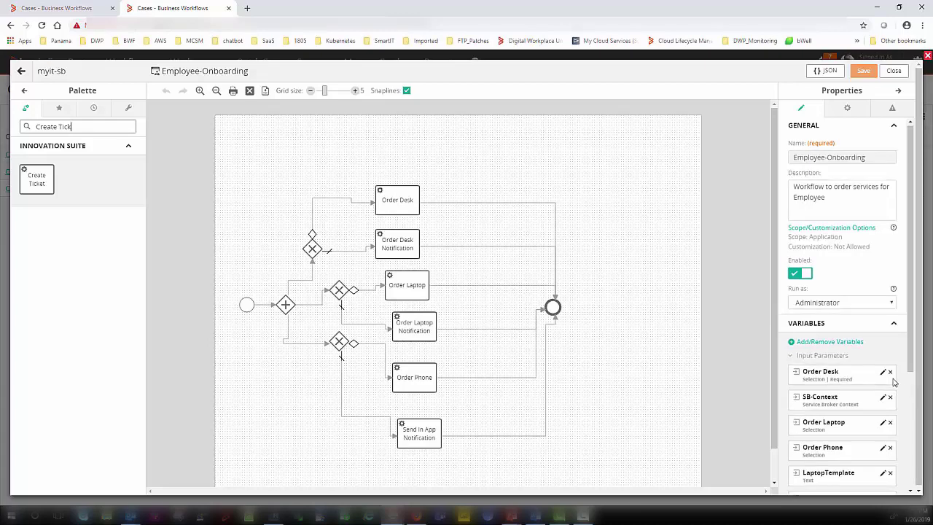
scroll(888, 392, "down", 1)
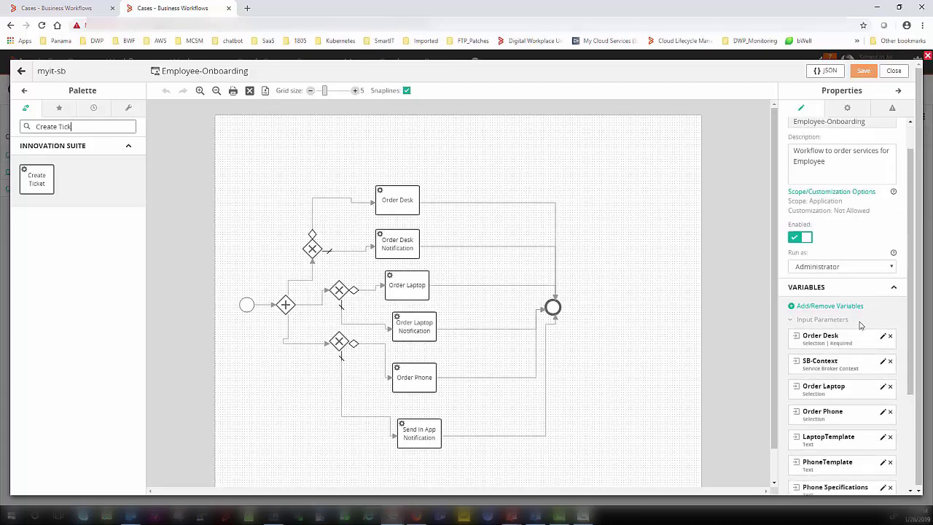
scroll(847, 386, "down", 1)
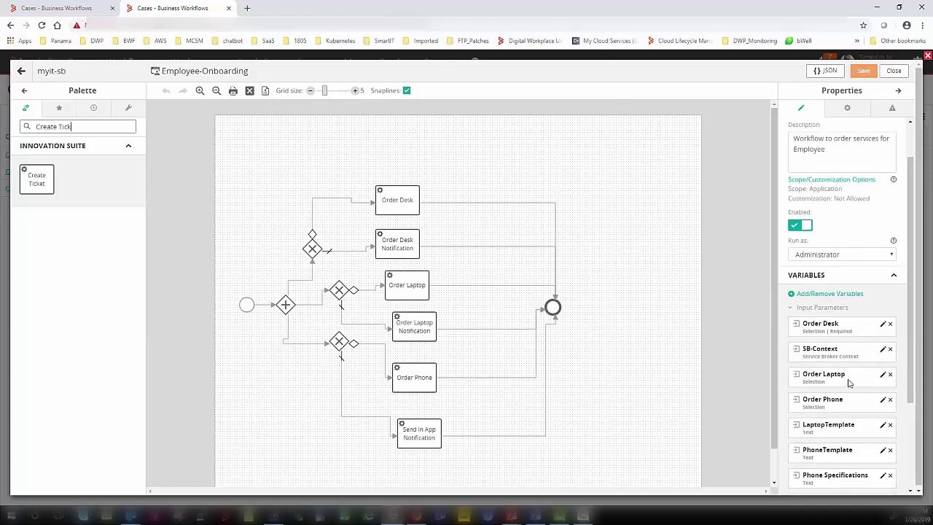
scroll(850, 437, "down", 3)
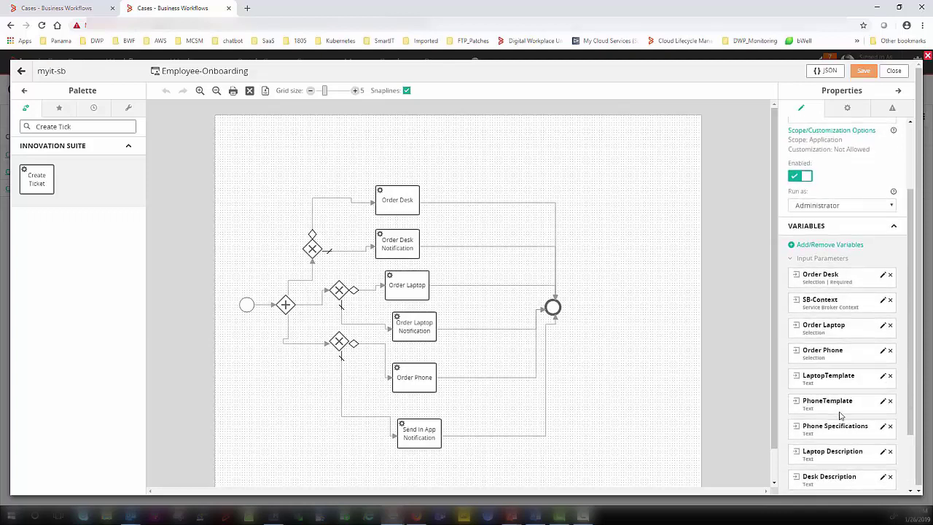
scroll(845, 434, "down", 3)
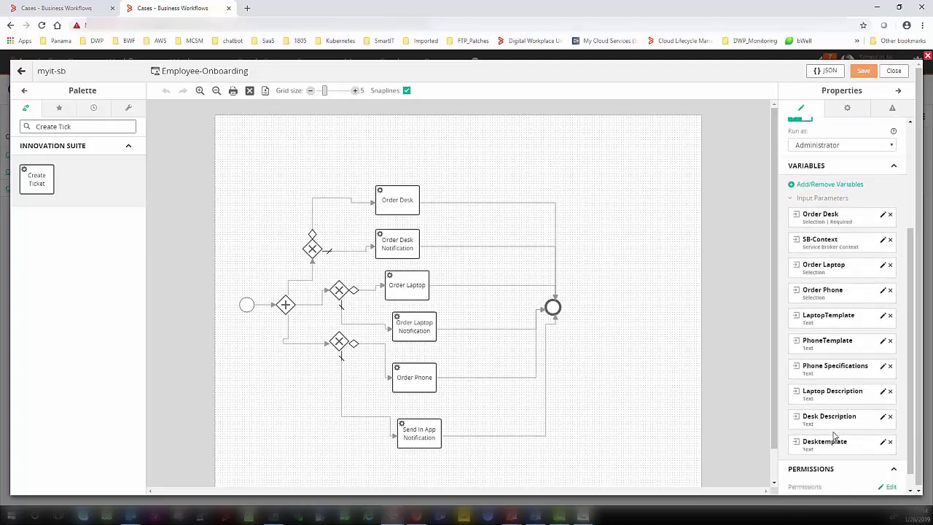
Review the Order Desk task's Create Ticket input map: Desktemplate and summary 'Order Computer Desk'
left_click(399, 201)
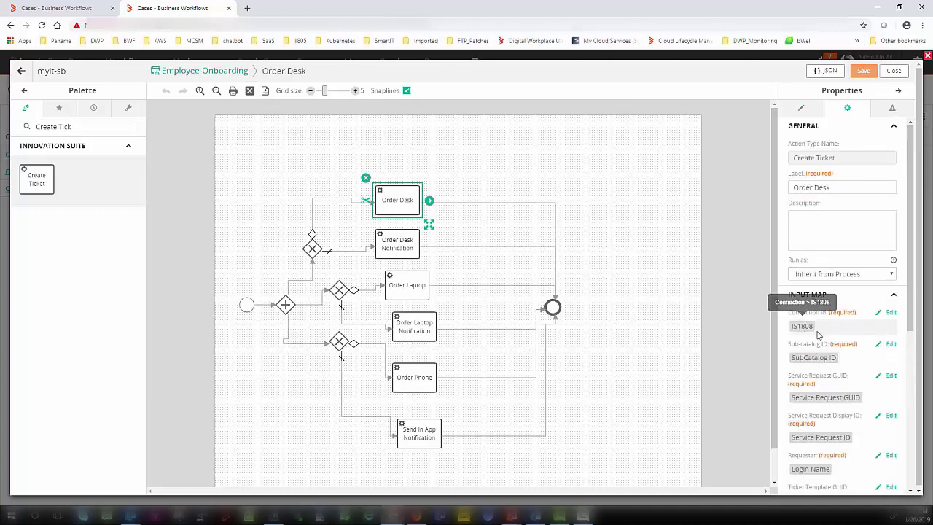
scroll(849, 385, "down", 1)
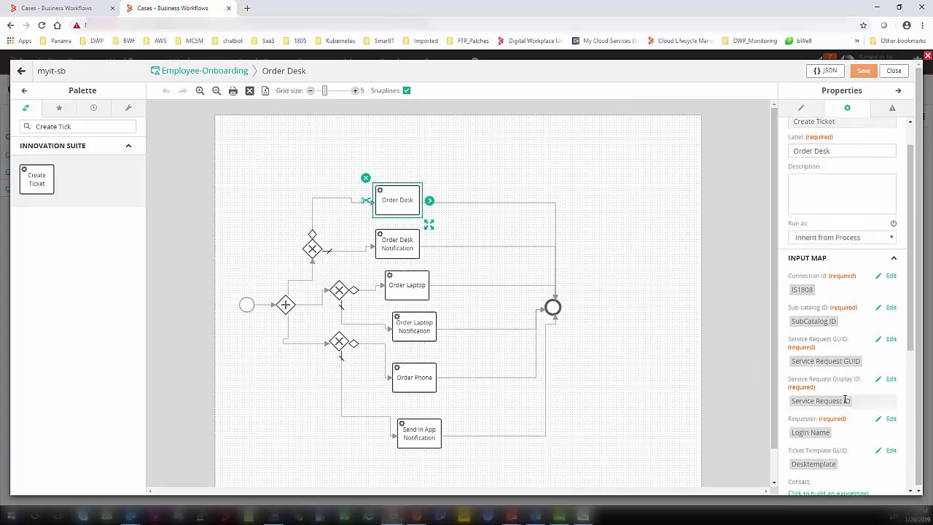
scroll(834, 401, "down", 2)
scroll(828, 415, "down", 1)
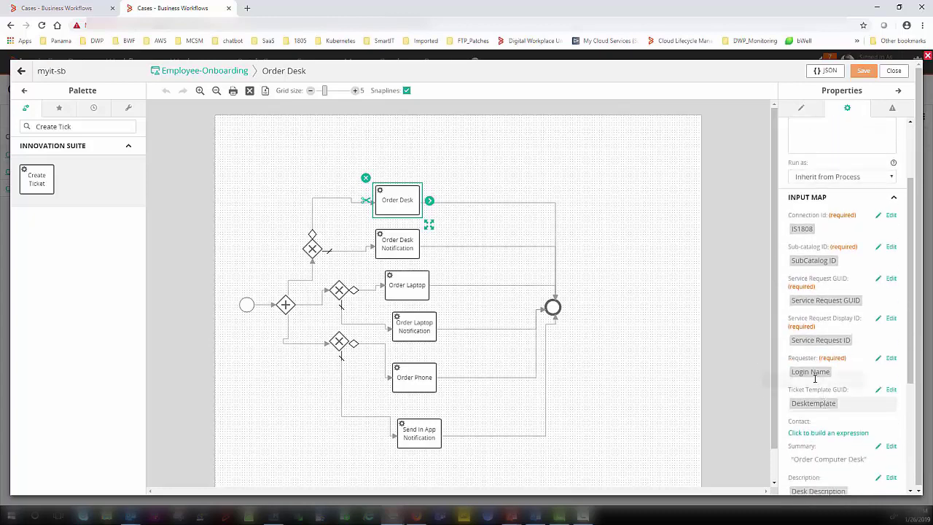
scroll(828, 390, "down", 1)
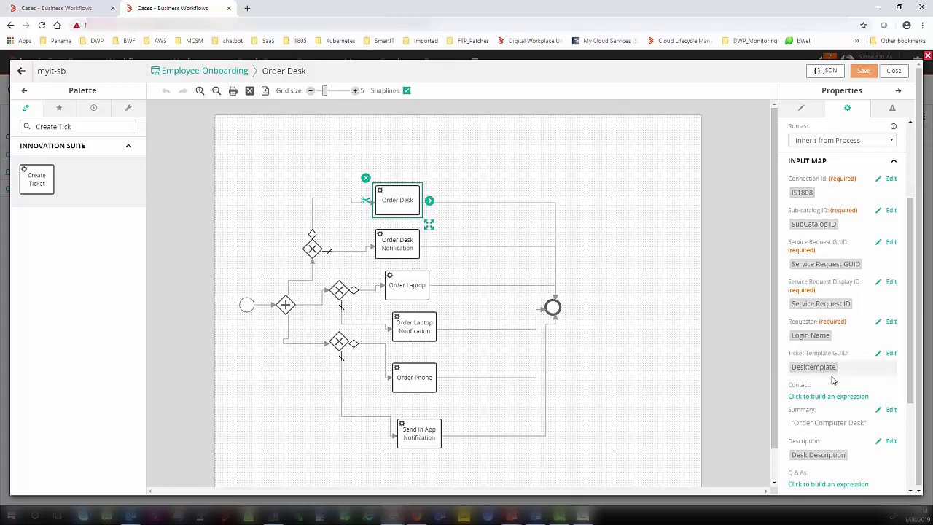
scroll(832, 386, "down", 1)
scroll(823, 400, "down", 1)
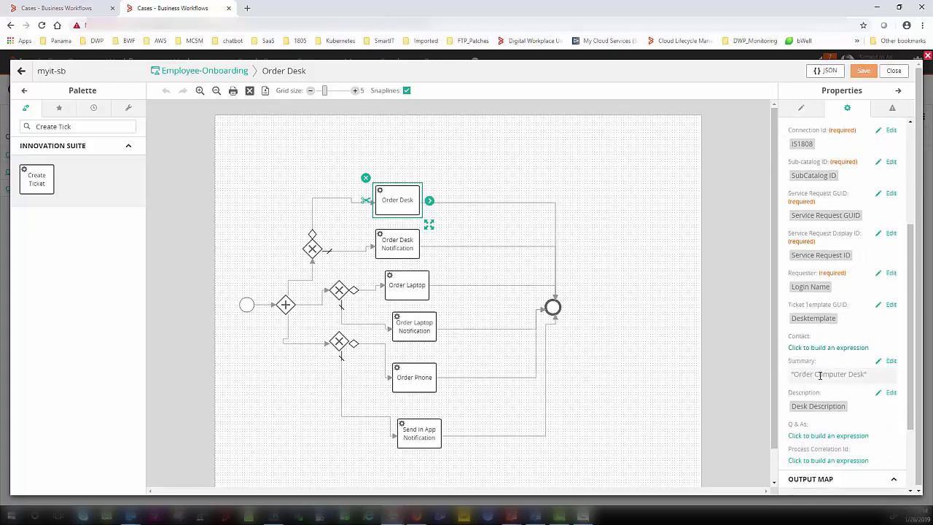
scroll(856, 378, "down", 3)
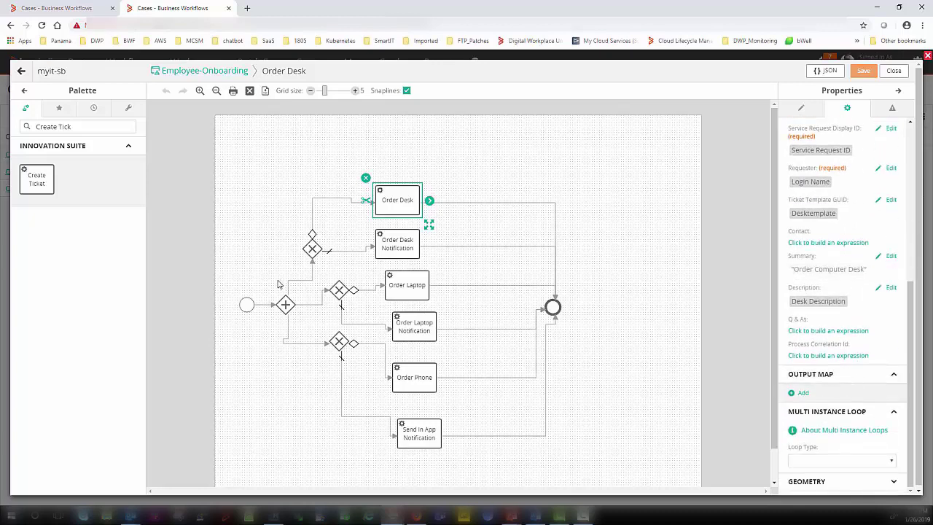
mouse_move(287, 302)
Inspect the flows to Order Desk, Order Phone and Order Laptop Notification, then workflow properties
left_click(325, 198)
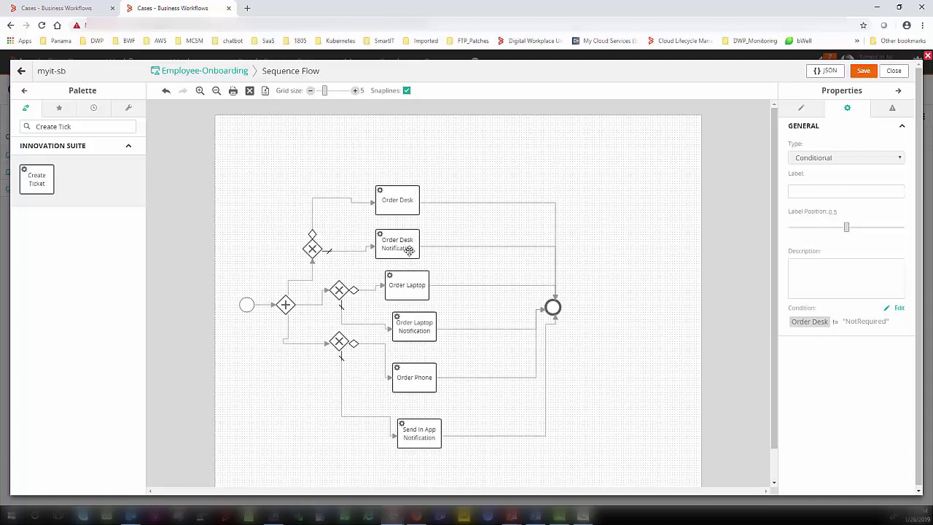
left_click(386, 357)
left_click(317, 325)
left_click(341, 317)
left_click(328, 267)
left_click(801, 107)
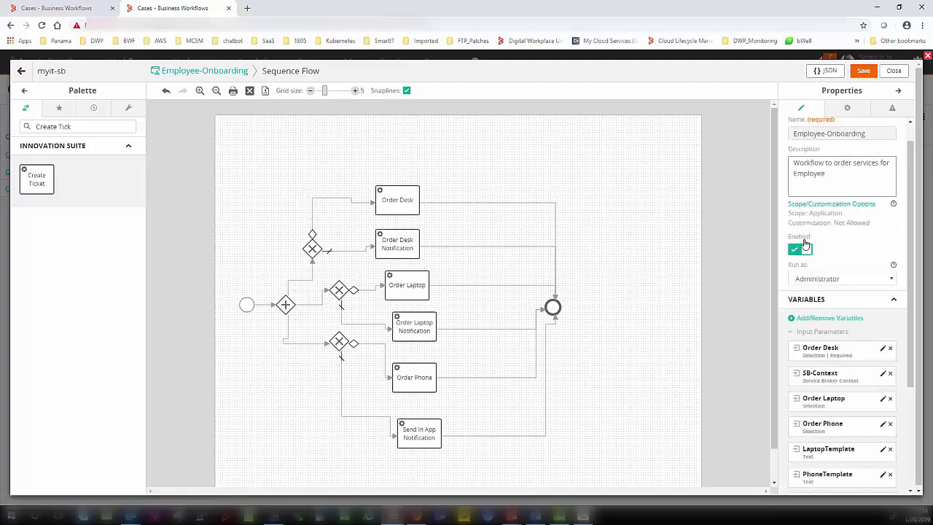
Save the Employee-Onboarding workflow and open the service's questionnaire in the Questions Designer
left_click(865, 71)
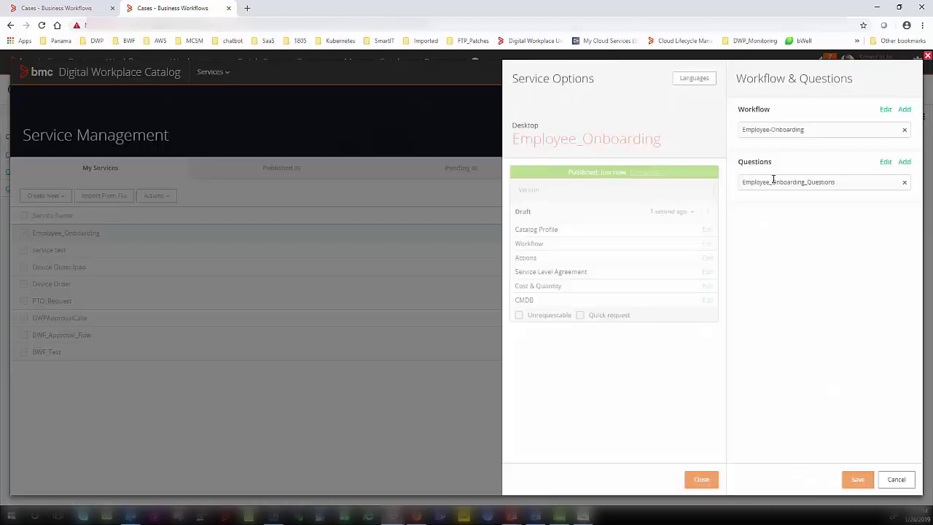
left_click(885, 161)
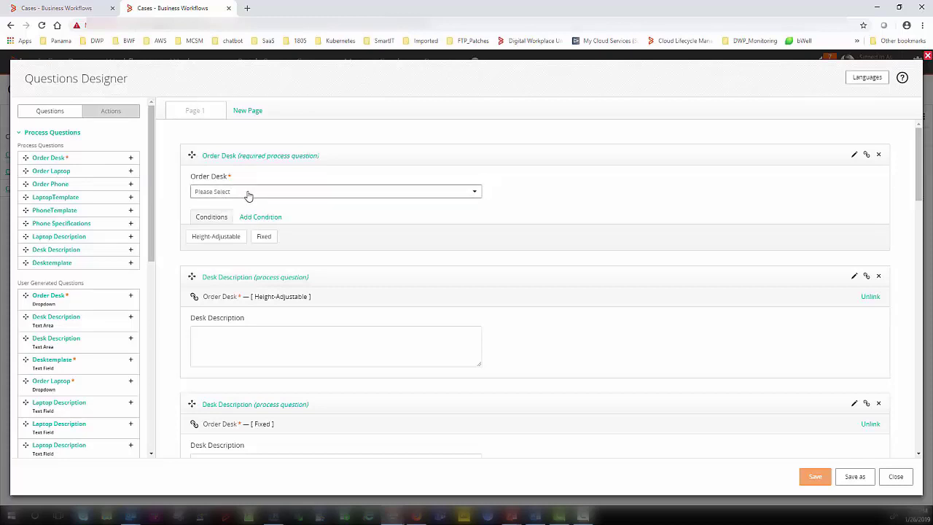
Review the questionnaire, leaving the Desktemplate prefilled value unchanged, and save it
mouse_move(219, 242)
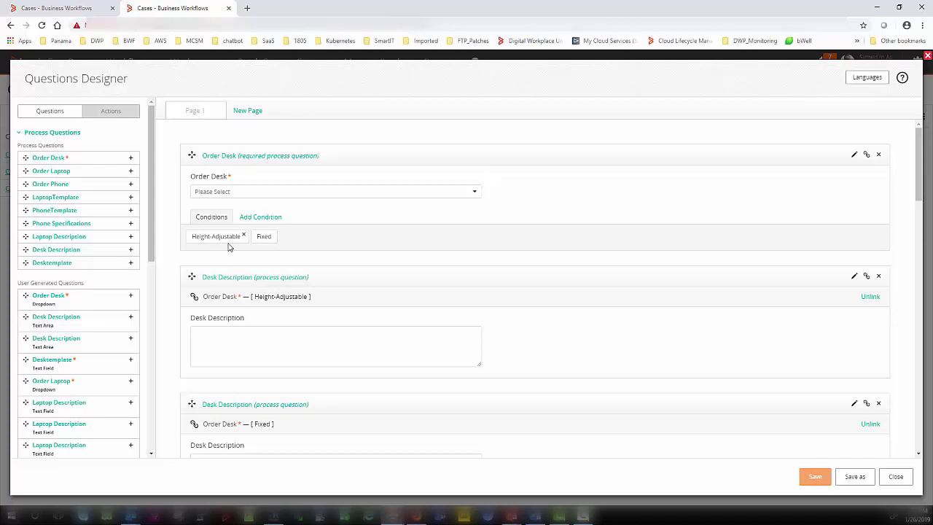
scroll(248, 317, "down", 1)
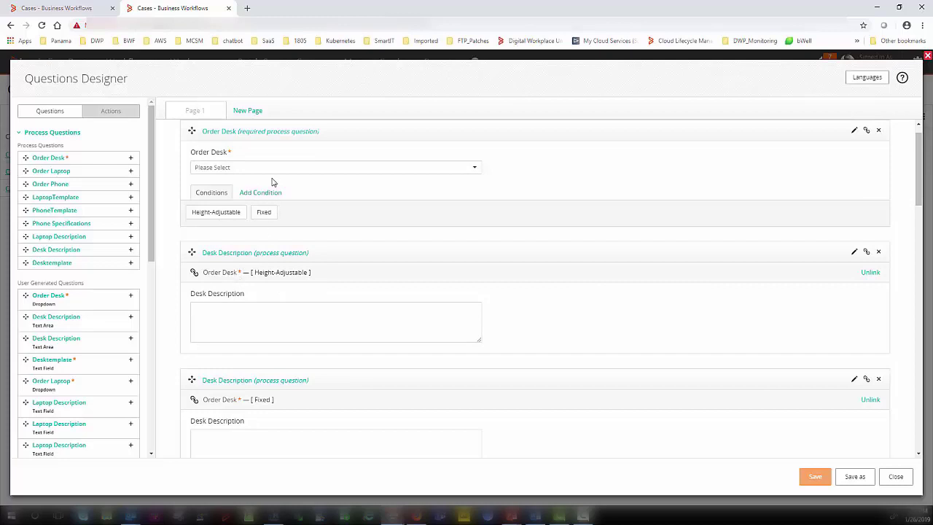
scroll(275, 186, "down", 1)
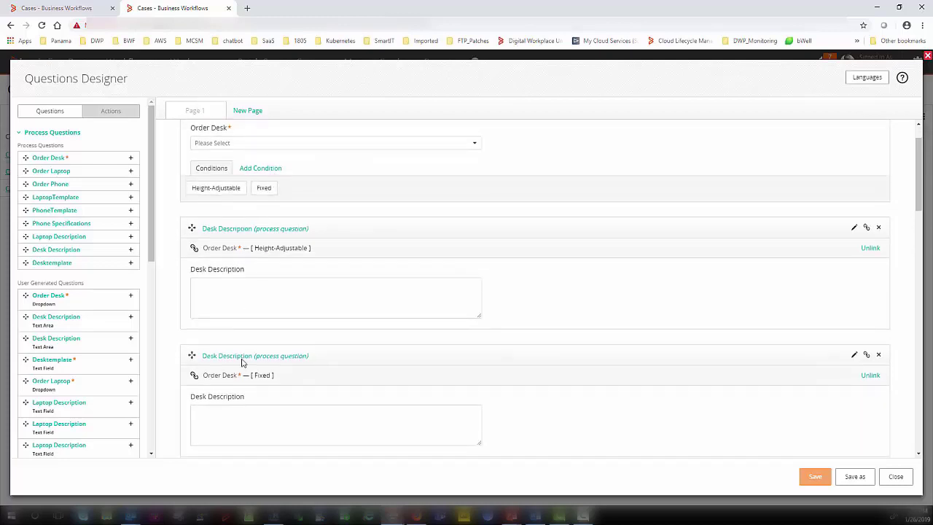
scroll(263, 294, "down", 1)
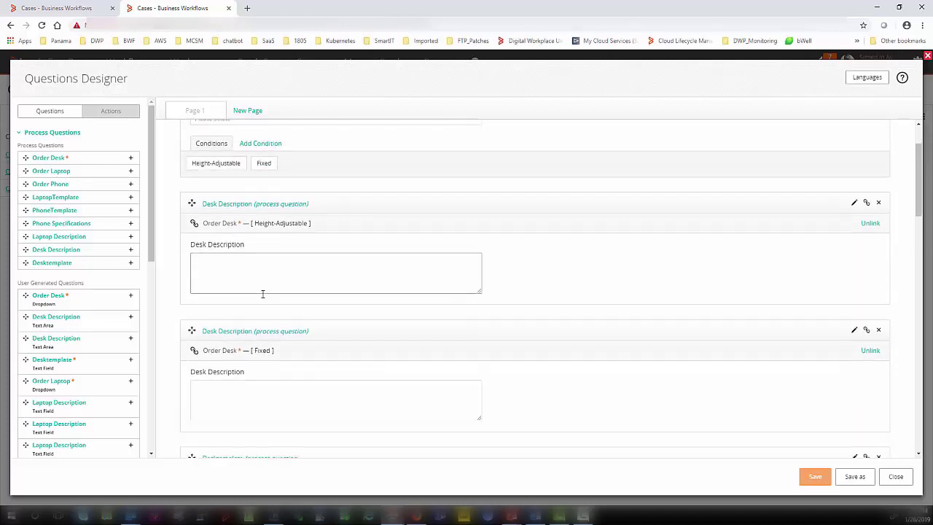
scroll(262, 299, "down", 3)
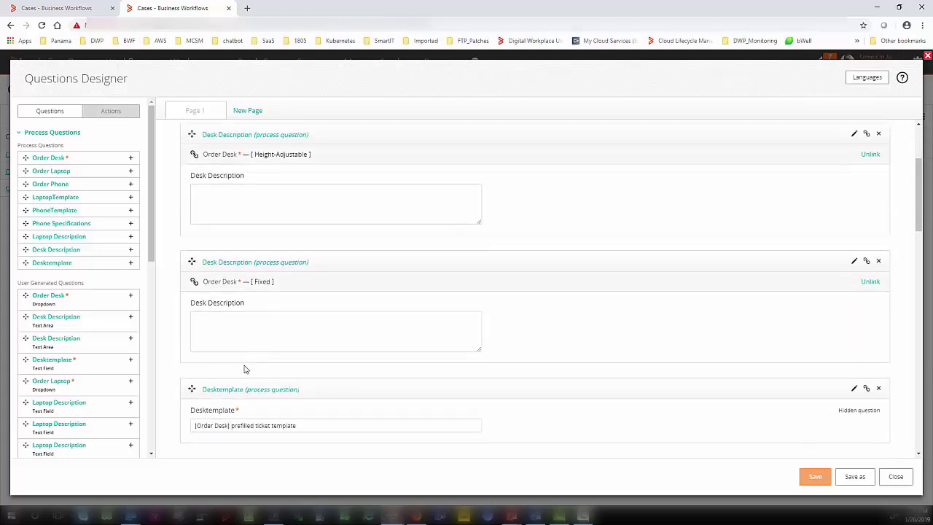
scroll(244, 368, "down", 2)
left_click(226, 386)
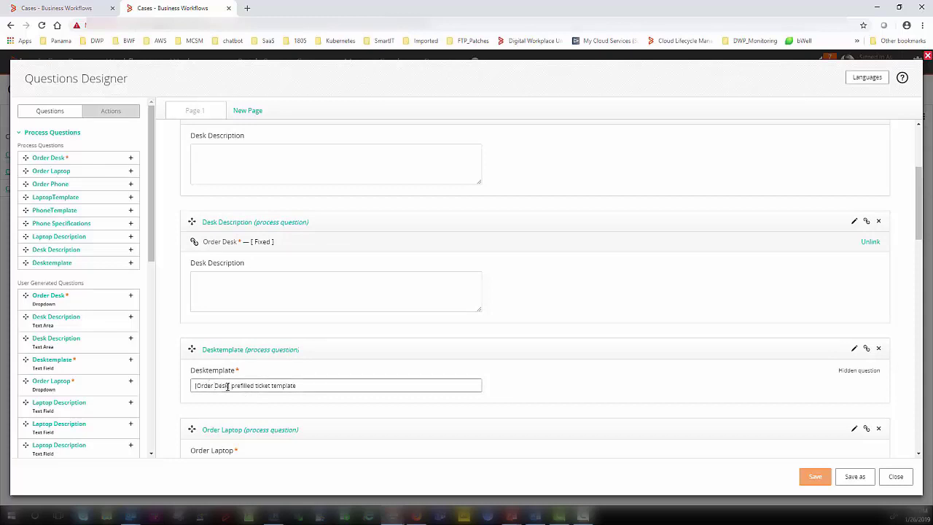
left_click(277, 241)
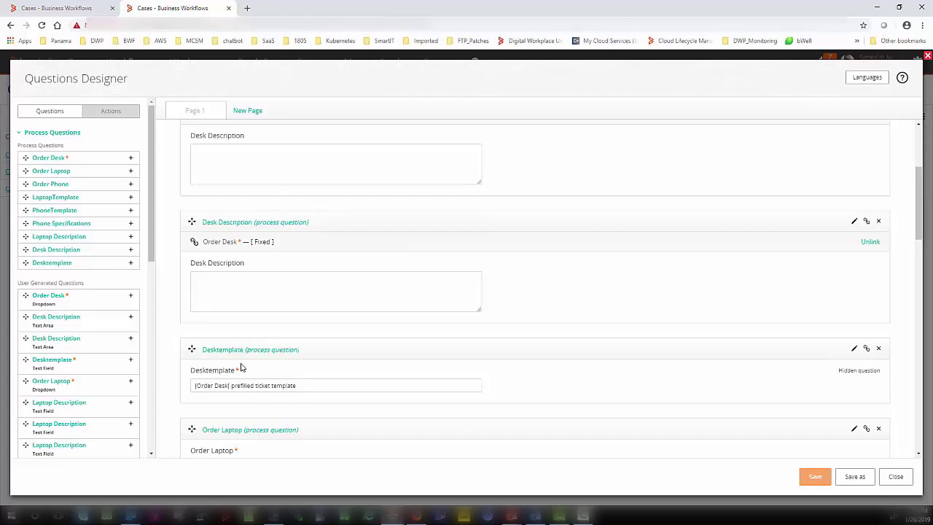
scroll(242, 368, "down", 2)
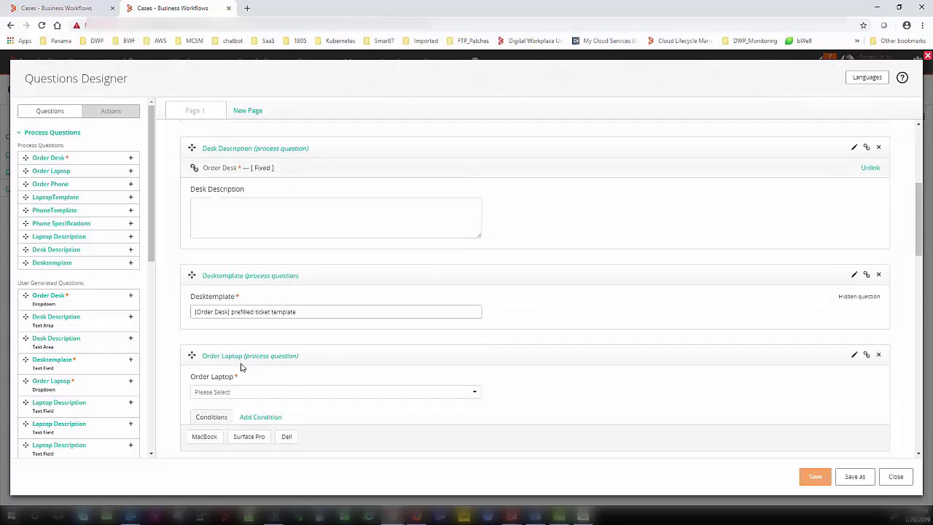
scroll(242, 368, "down", 10)
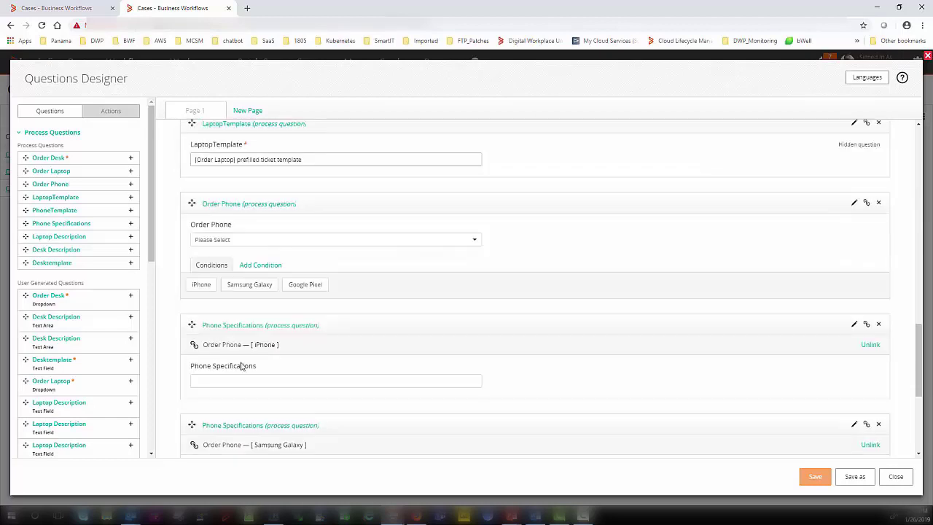
scroll(271, 277, "down", 3)
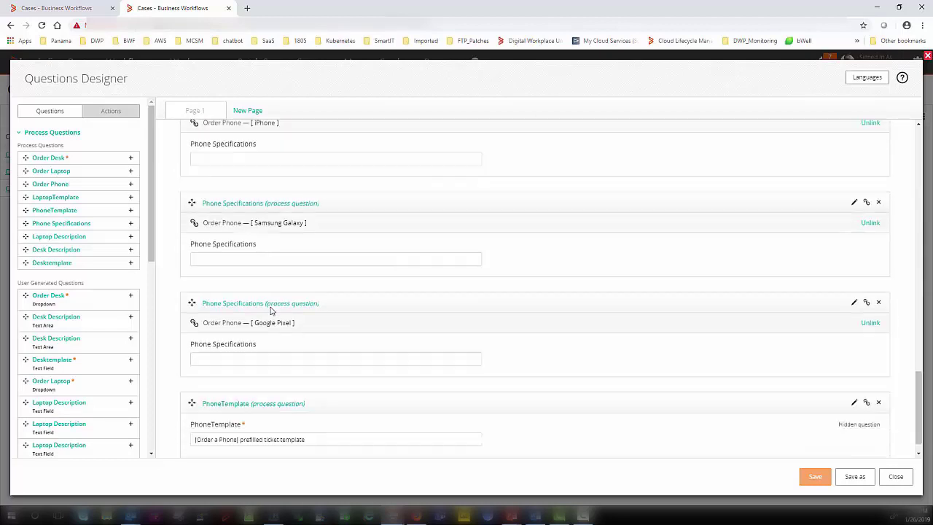
left_click(813, 478)
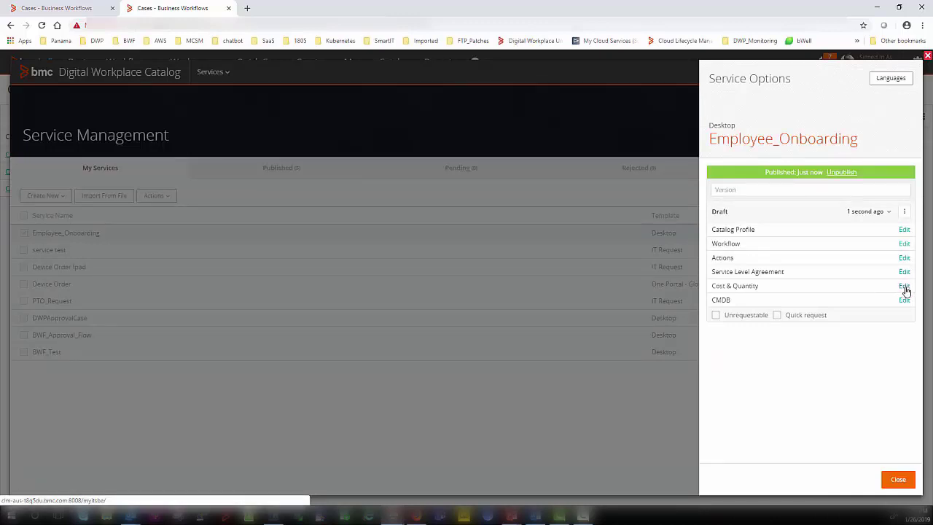
Check the 2,050 USD cost settings without changes and close Employee_Onboarding's Service Options
left_click(905, 287)
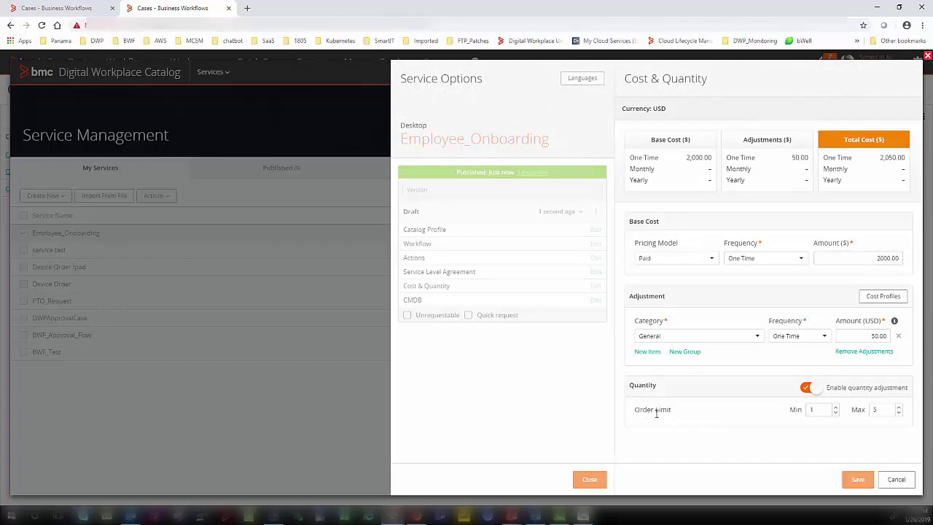
left_click(895, 479)
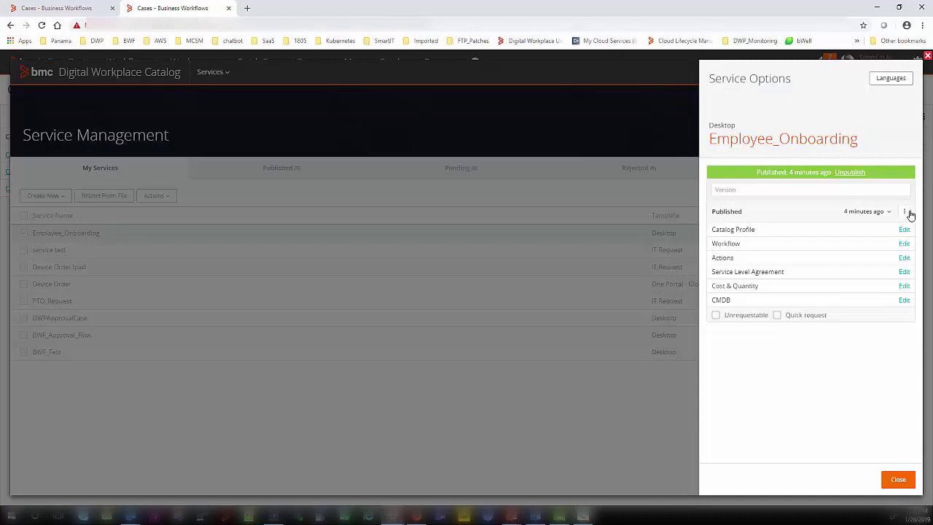
left_click(906, 212)
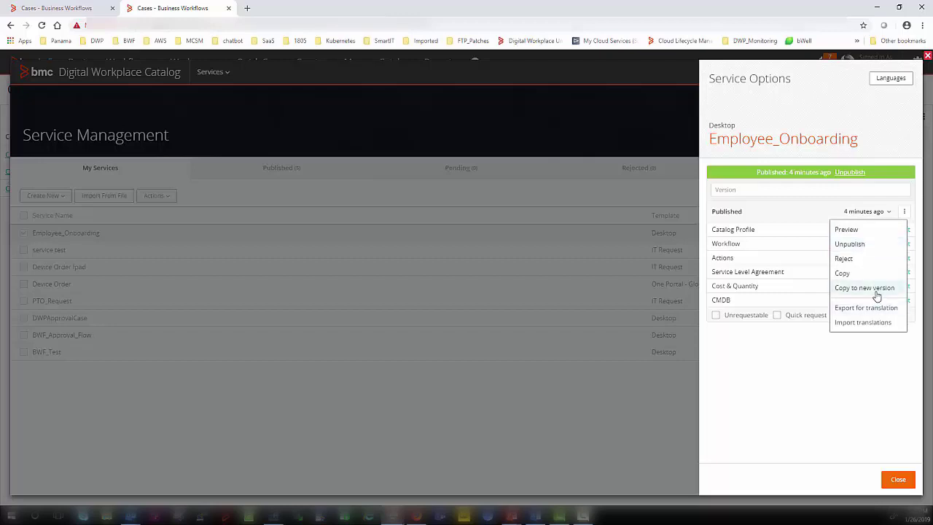
left_click(899, 483)
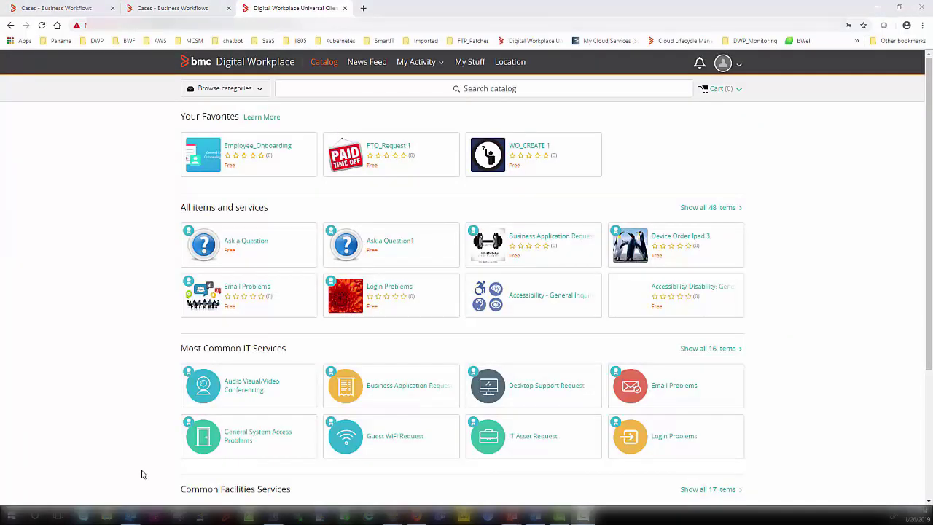
Open Employee_Onboarding from Favorites and view its Ratings & Timeline before returning to Details
scroll(525, 347, "down", 1)
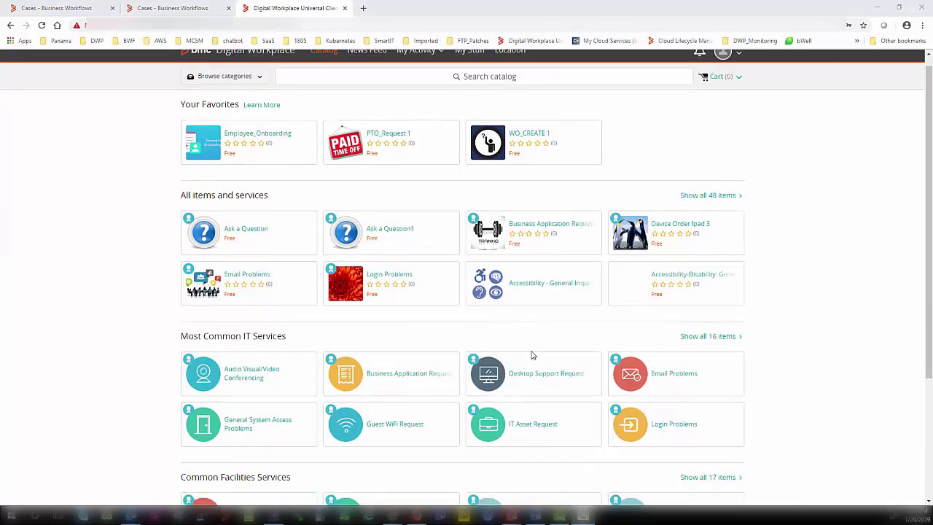
scroll(532, 355, "up", 1)
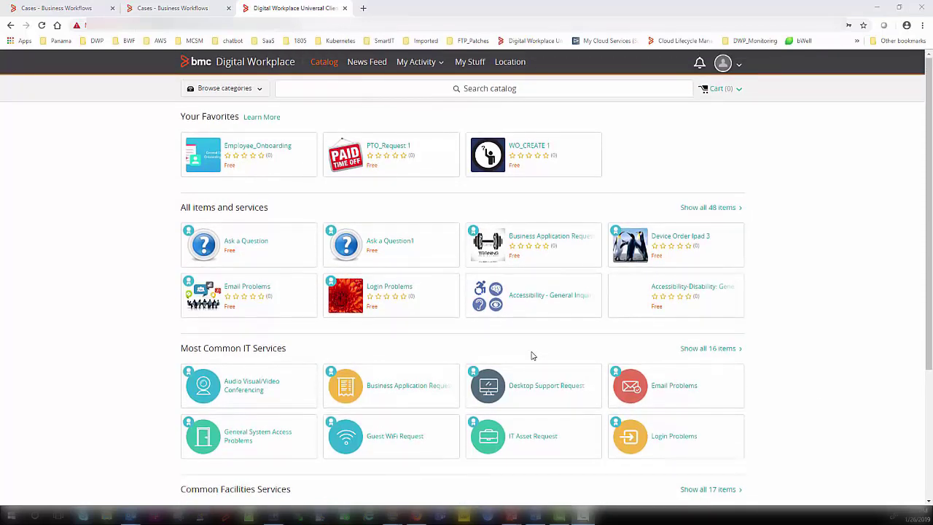
left_click(255, 153)
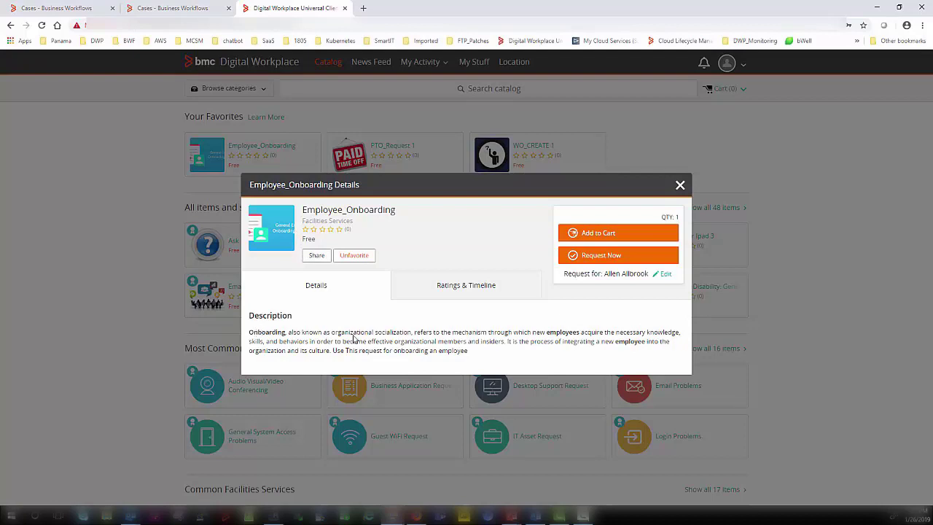
left_click(464, 286)
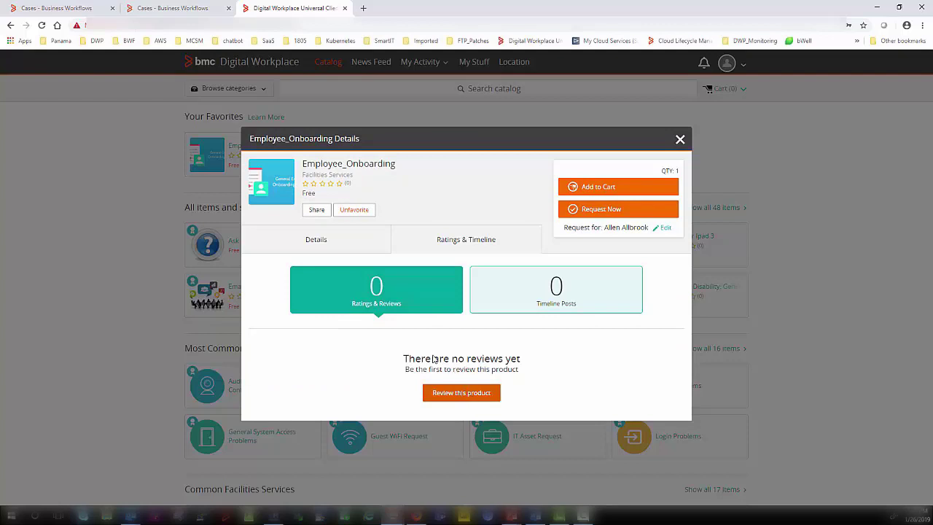
left_click(316, 242)
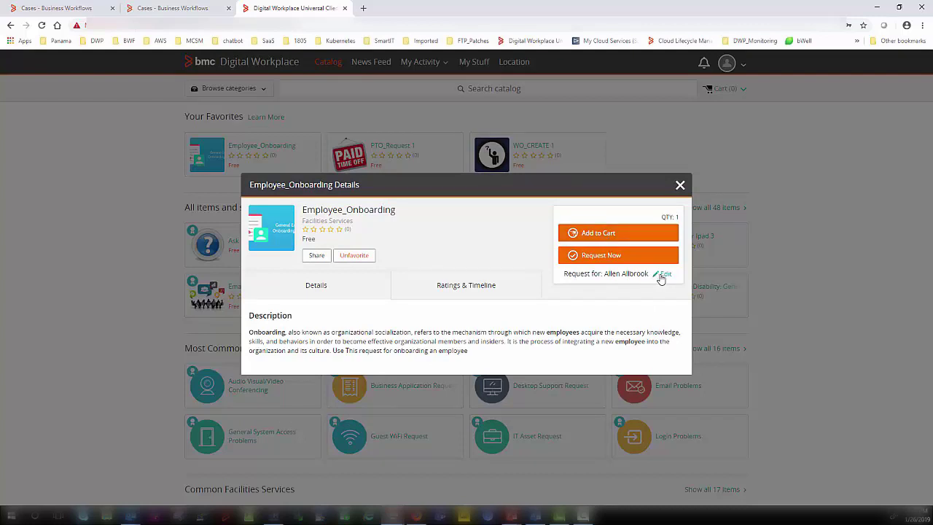
Copy the service's share URL and close the share dialog
left_click(323, 259)
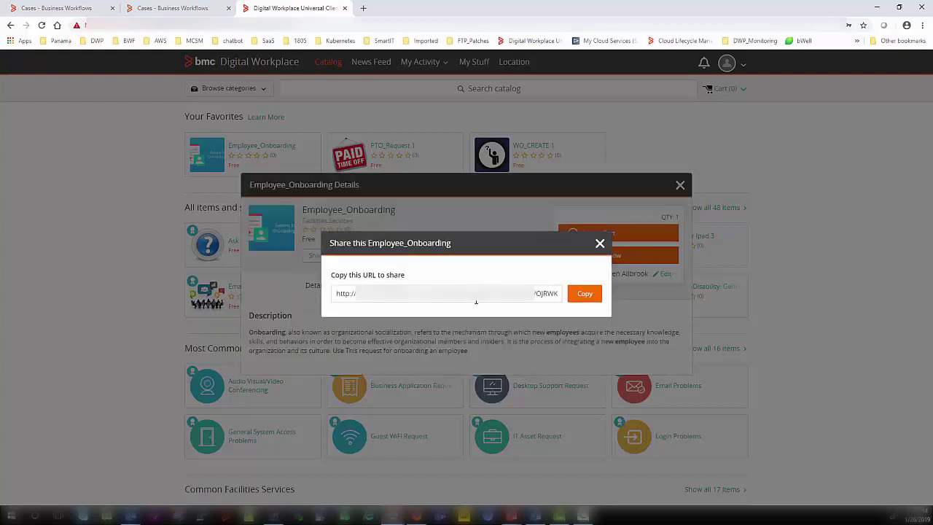
triple_click(476, 299)
right_click(475, 299)
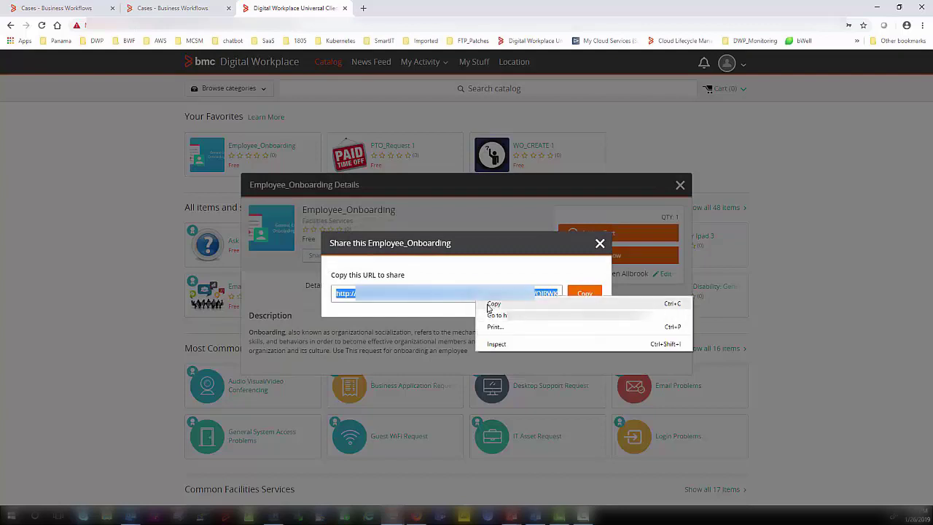
left_click(493, 304)
left_click(588, 278)
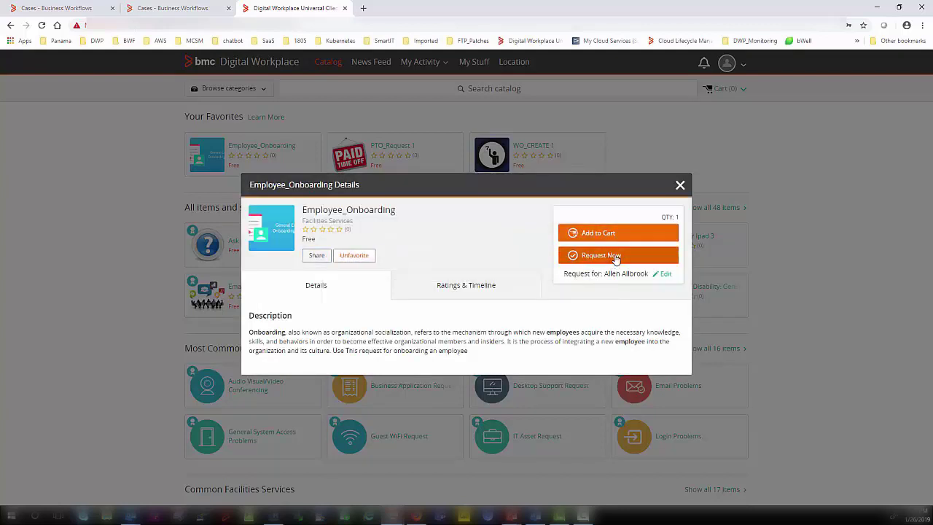
Request a Height-Adjustable desk described as 'I need Height Adjustable desk along with Chair'
left_click(616, 259)
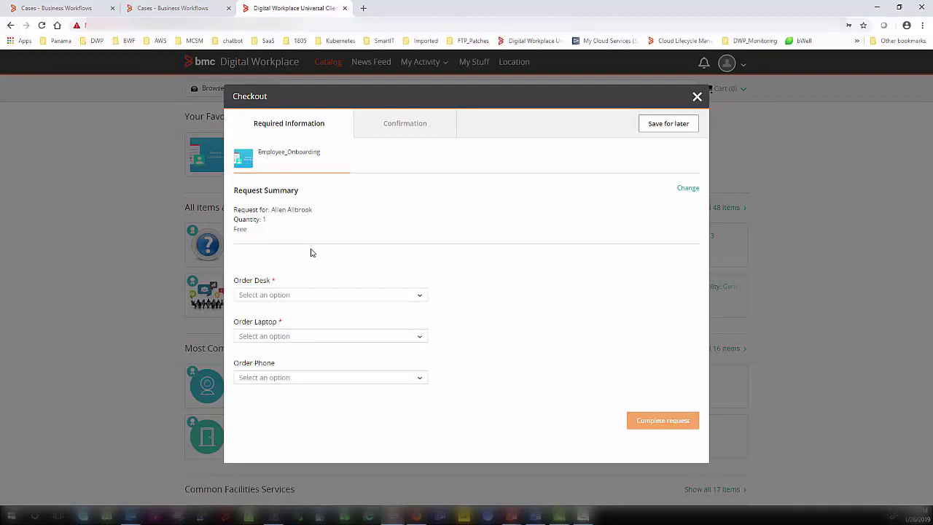
left_click(257, 300)
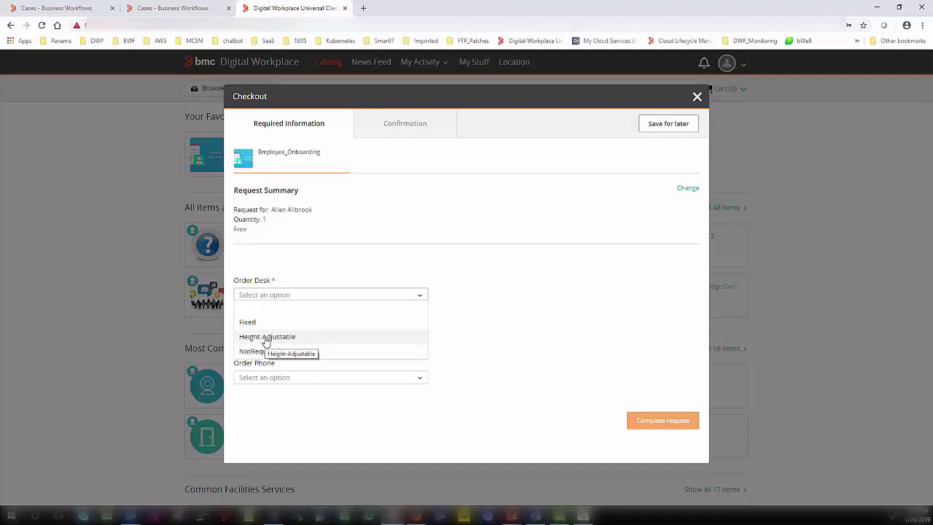
left_click(266, 337)
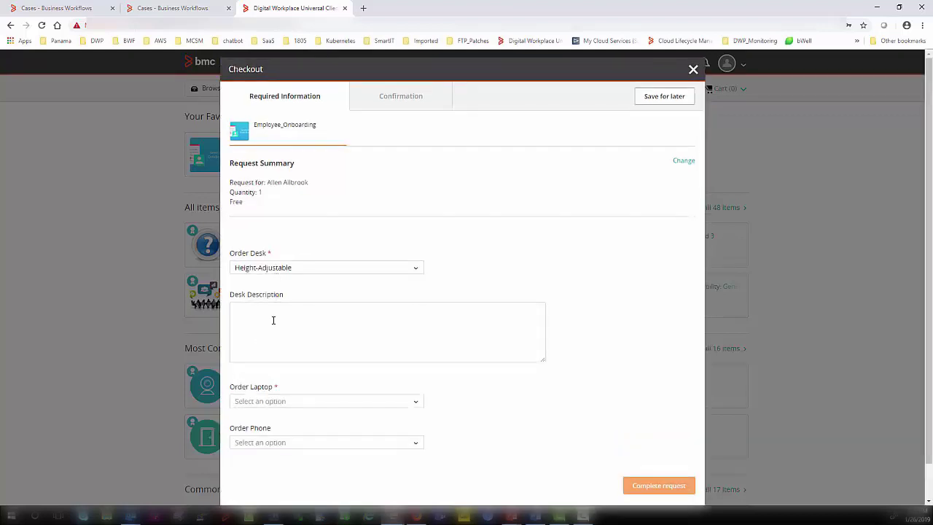
type("I need Height Adjustable desk along with Chair")
Choose a Surface Pro laptop described as 'Microsoft 16 GB RAM, 250 GB SSD'
left_click(241, 402)
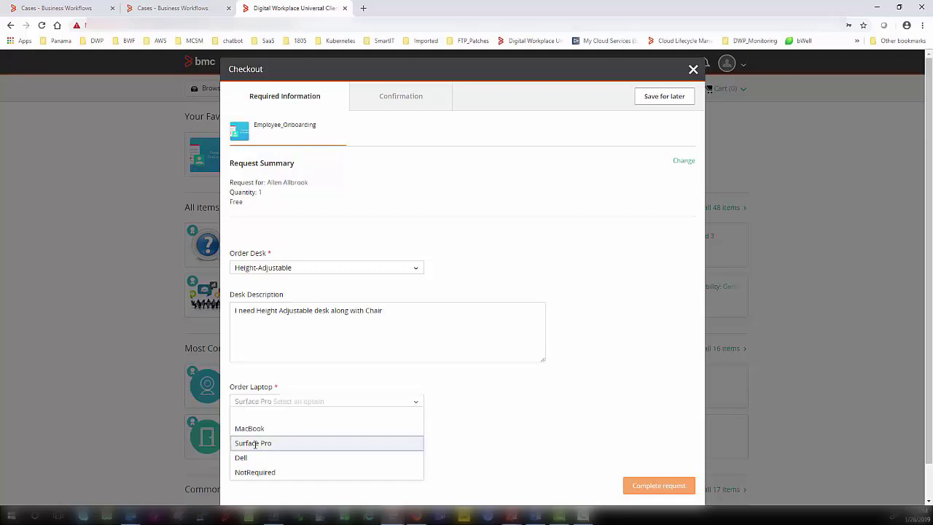
left_click(251, 444)
left_click(283, 442)
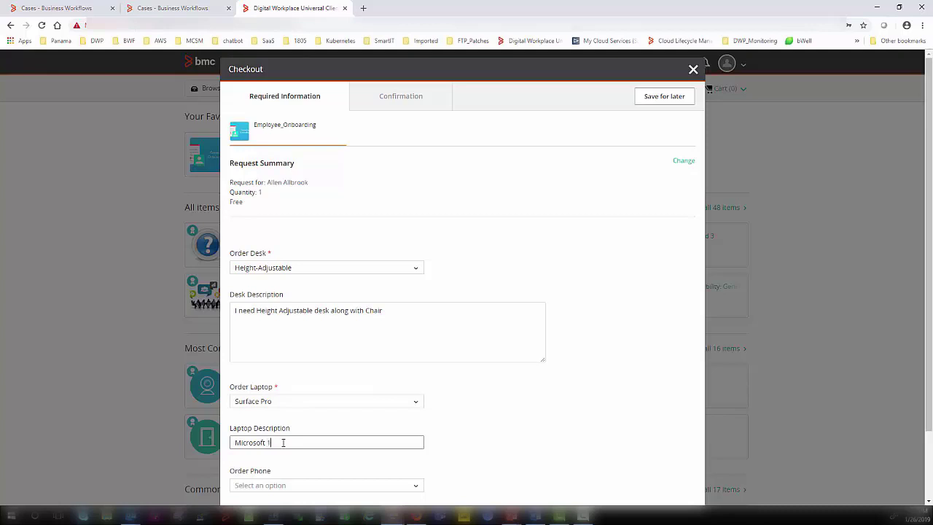
type("Microsoft 16 GB RAM, 250 GB SSD")
Choose an iPhone specified as '10 , 128 GB, Silver Color' and submit the request
scroll(273, 444, "down", 1)
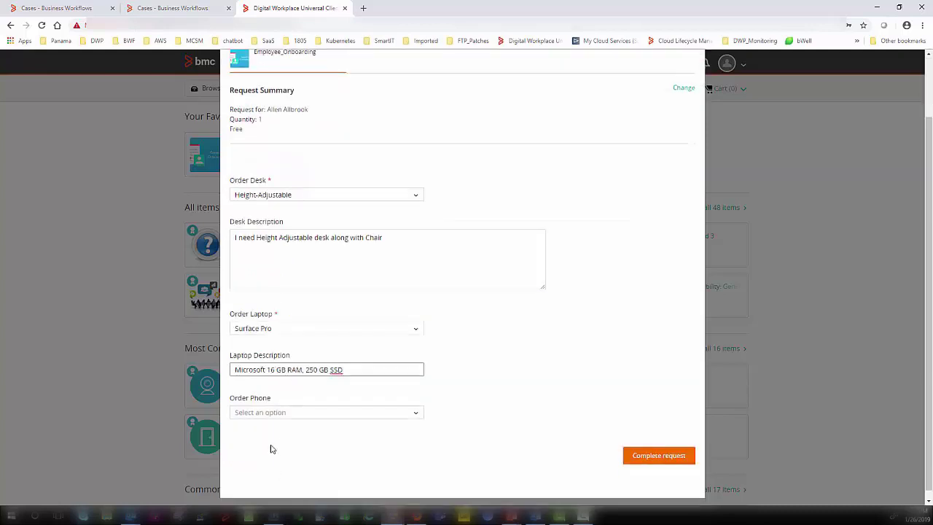
left_click(270, 413)
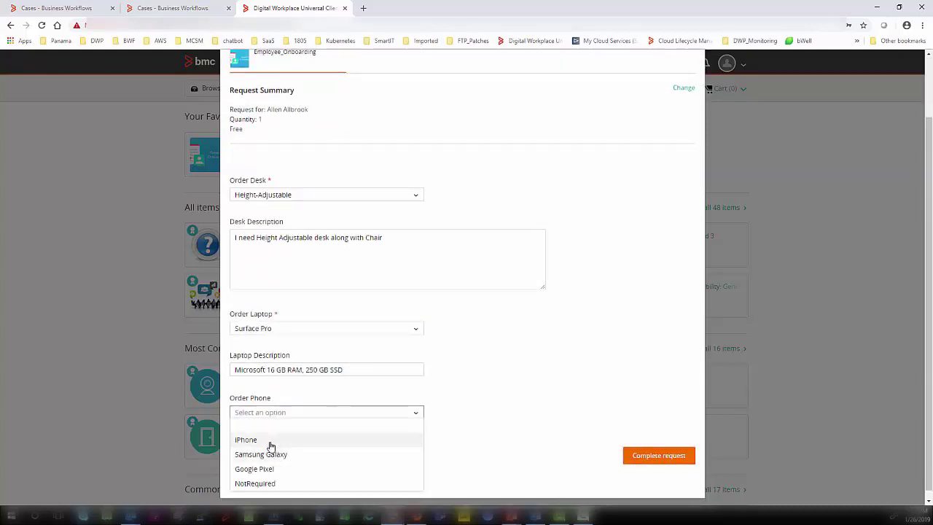
left_click(268, 440)
left_click(277, 453)
type("10 , 12")
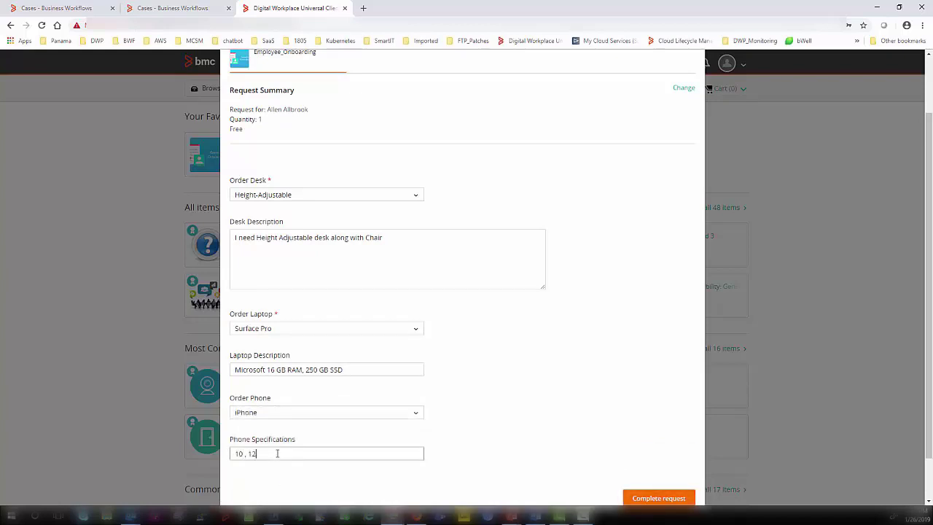
type("8 GB, Silver Color")
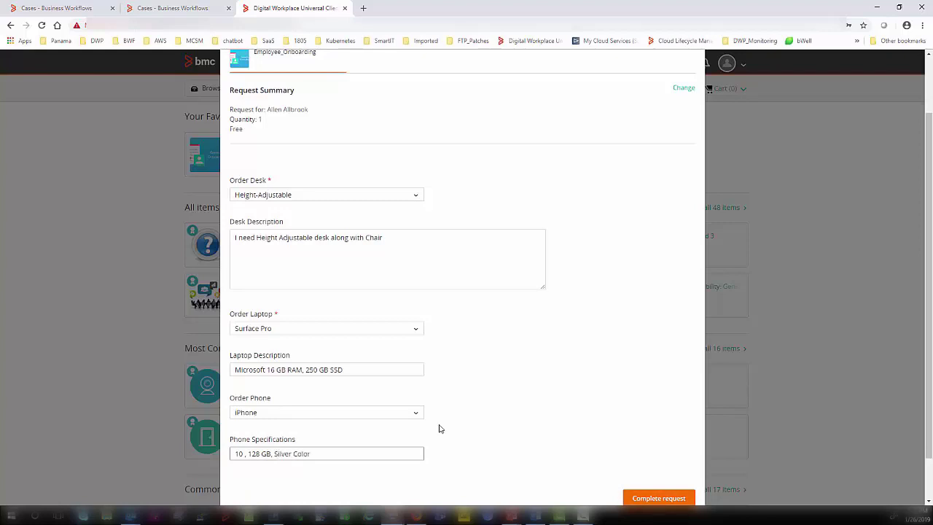
left_click(652, 499)
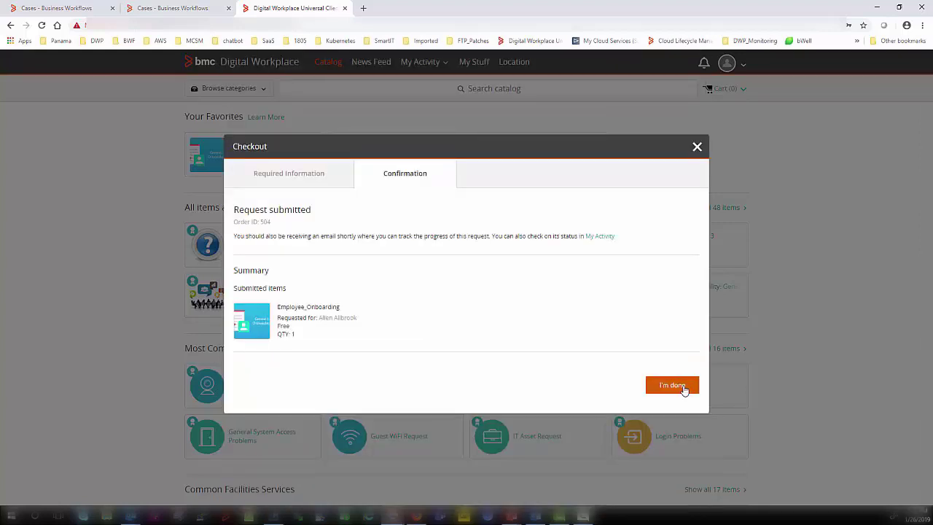
left_click(684, 390)
Show the All activity view of My Activity in Digital Workplace
left_click(431, 62)
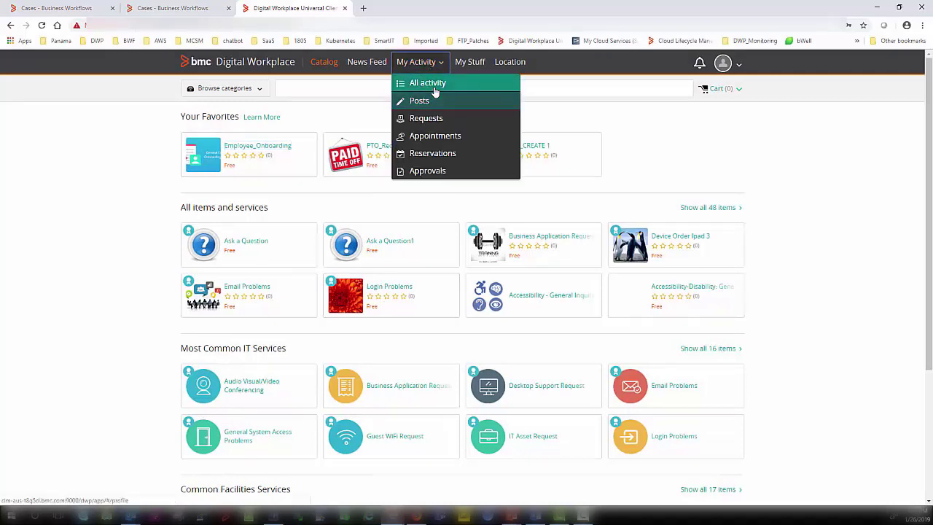
left_click(433, 85)
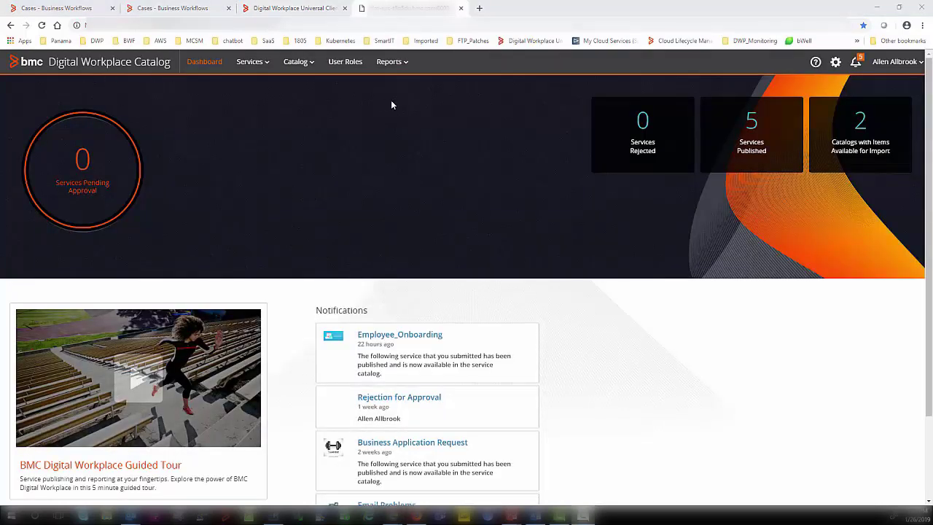
Open the Service Requests report, checking the request in the activity timeline along the way
left_click(394, 63)
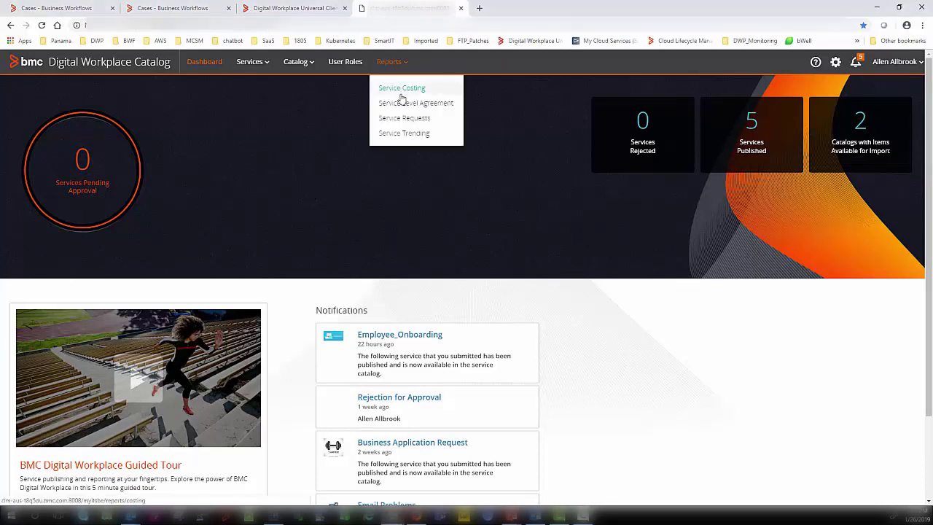
left_click(397, 119)
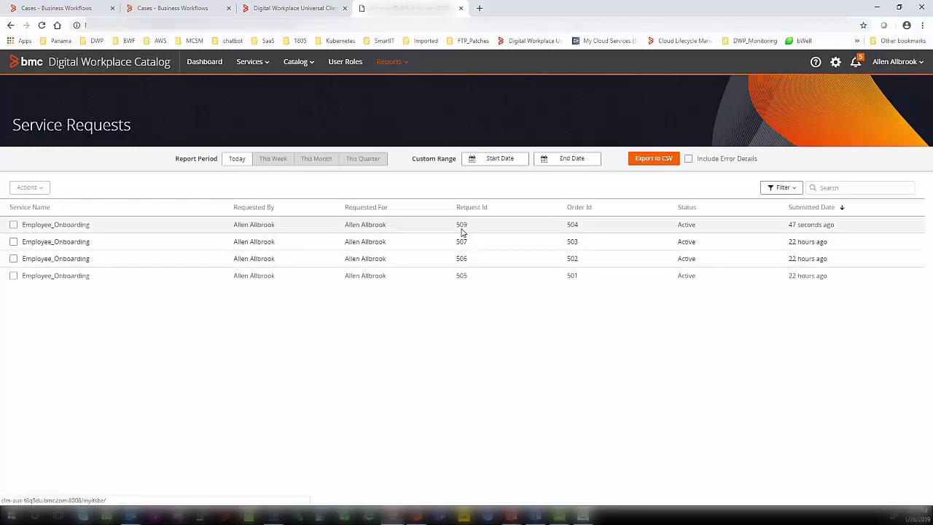
left_click(255, 8)
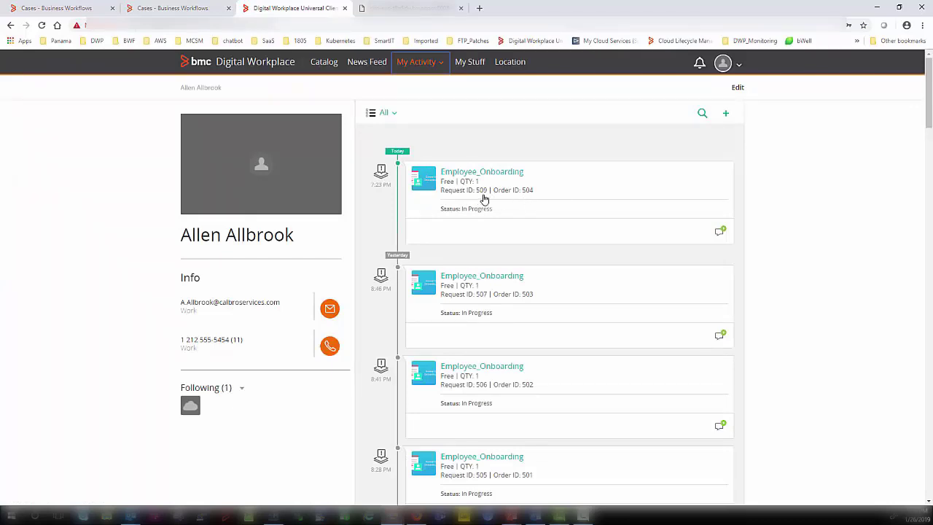
left_click(408, 9)
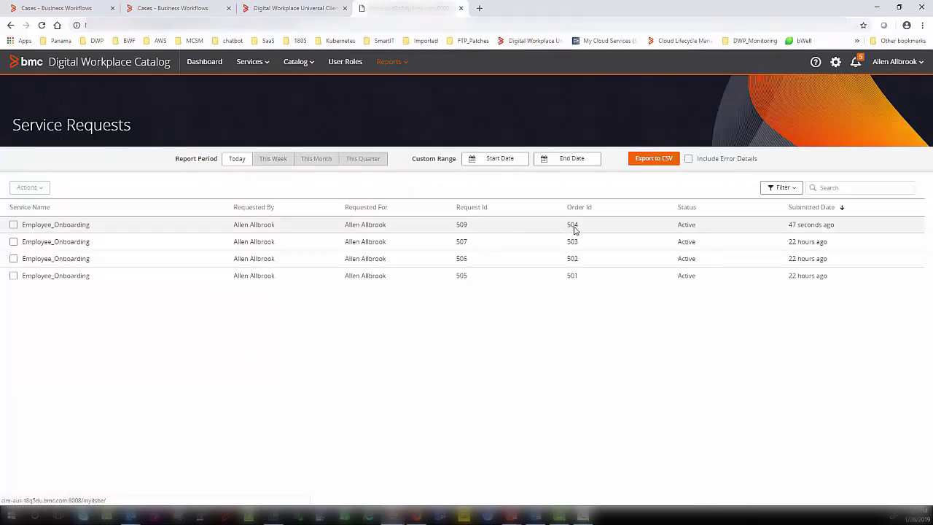
View the process instance of the newest Employee_Onboarding service request
left_click(13, 225)
left_click(44, 188)
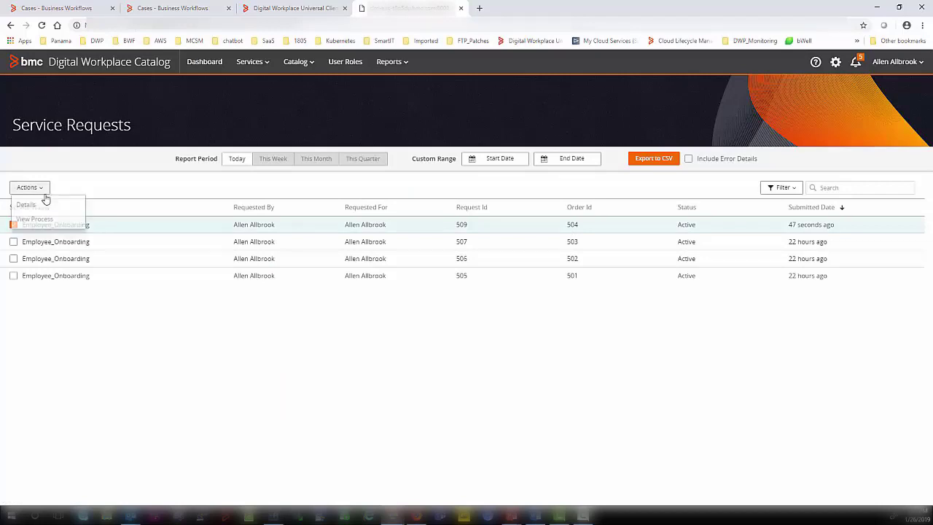
left_click(38, 219)
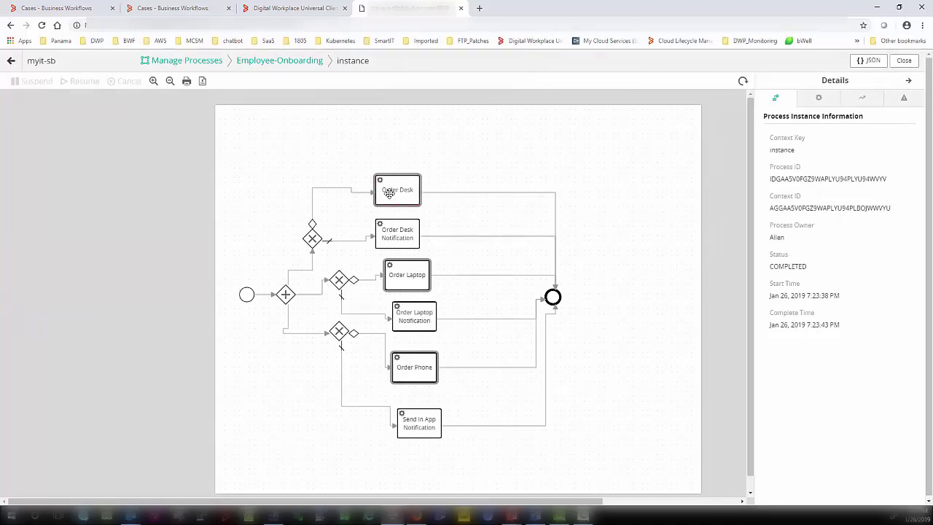
Mark the case IDs created by the Order Desk, Order Laptop and Order Phone tasks
left_click(388, 192)
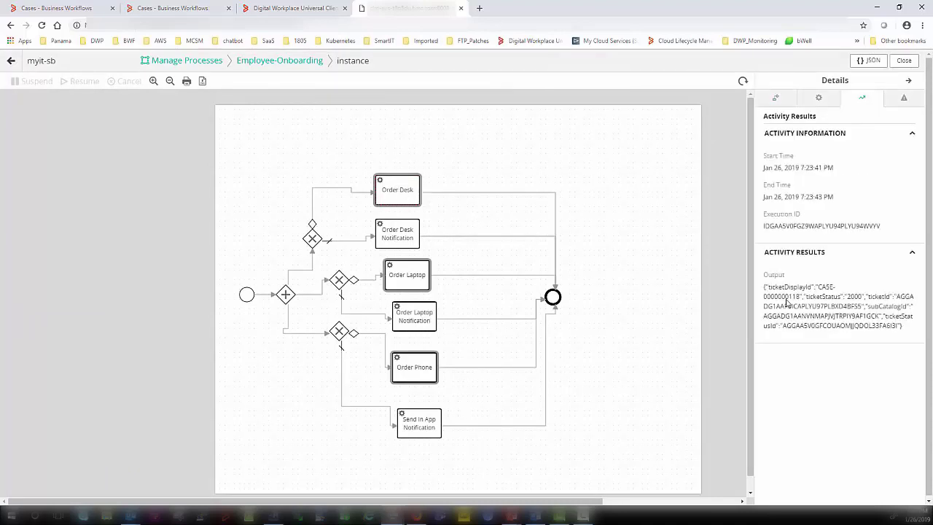
left_click_drag(818, 287, 792, 297)
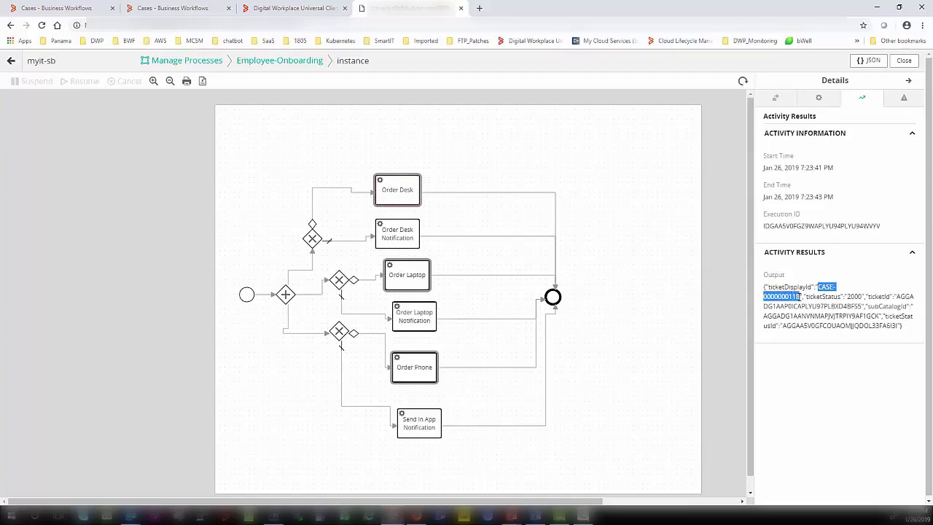
left_click(404, 267)
double_click(795, 297)
left_click(408, 368)
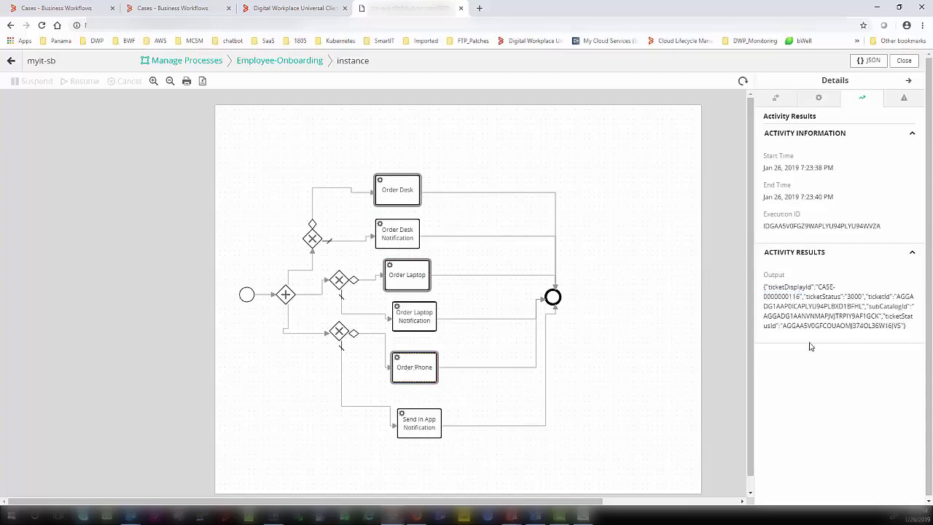
left_click_drag(800, 297, 780, 296)
Open the newest Order Computer Desk case from the Business Workflows cases list
left_click(155, 7)
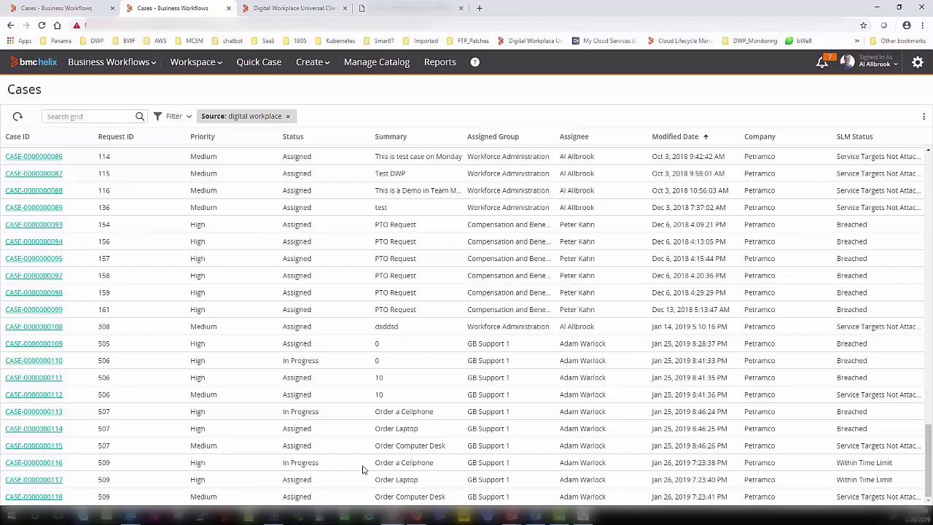
left_click(34, 499)
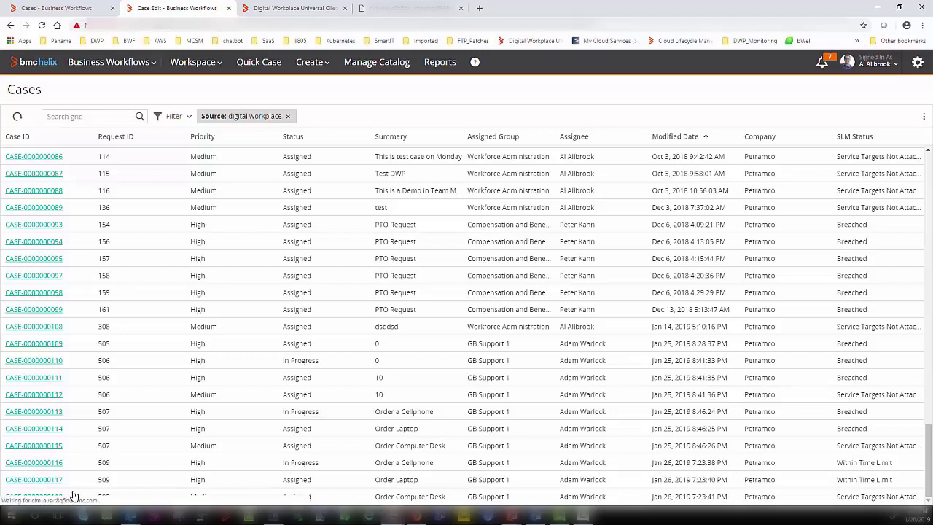